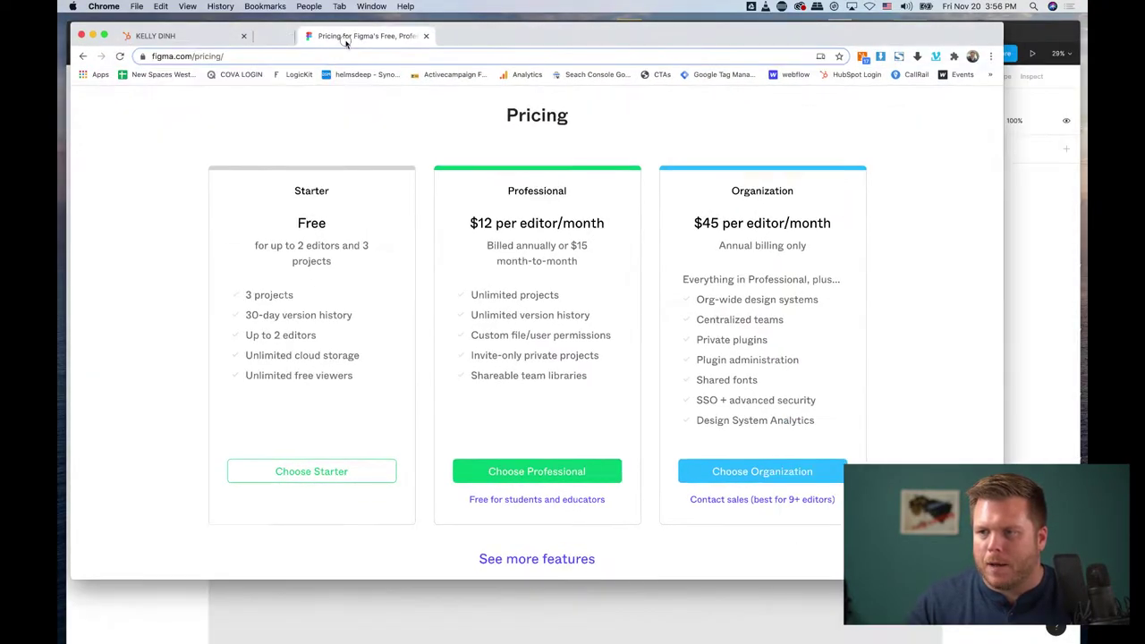
# Step: Move the Figma pricing tab after the New Tab, then select and deselect some pricing text
pyautogui.moveTo(346, 42); pyautogui.dragTo(465, 36)
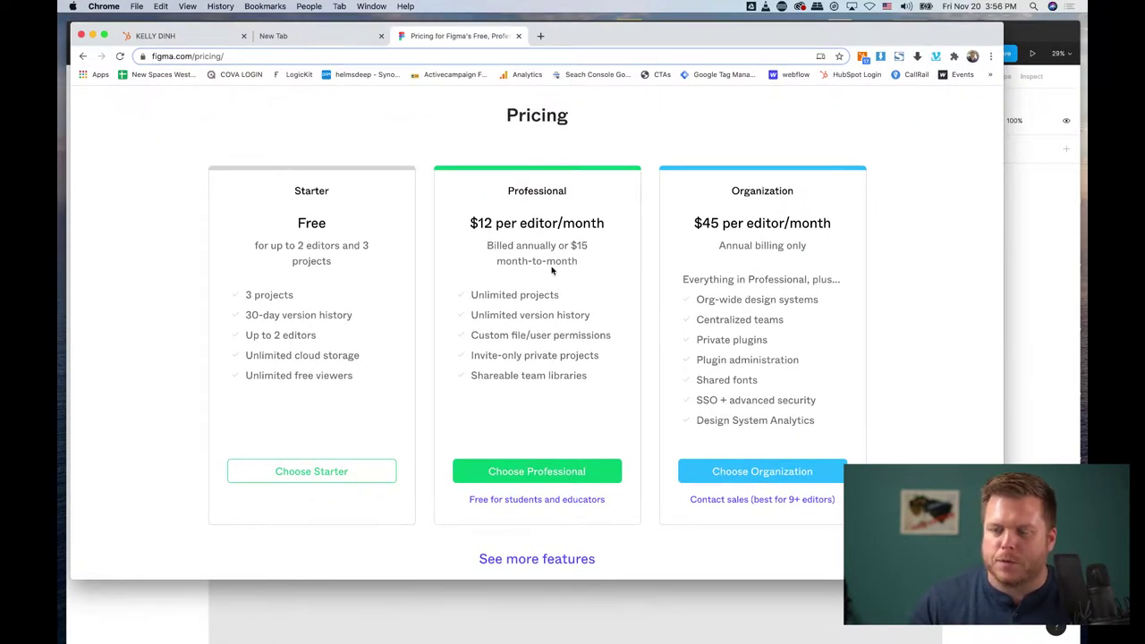
pyautogui.scroll(1, 552, 271)
pyautogui.moveTo(498, 238); pyautogui.dragTo(631, 287)
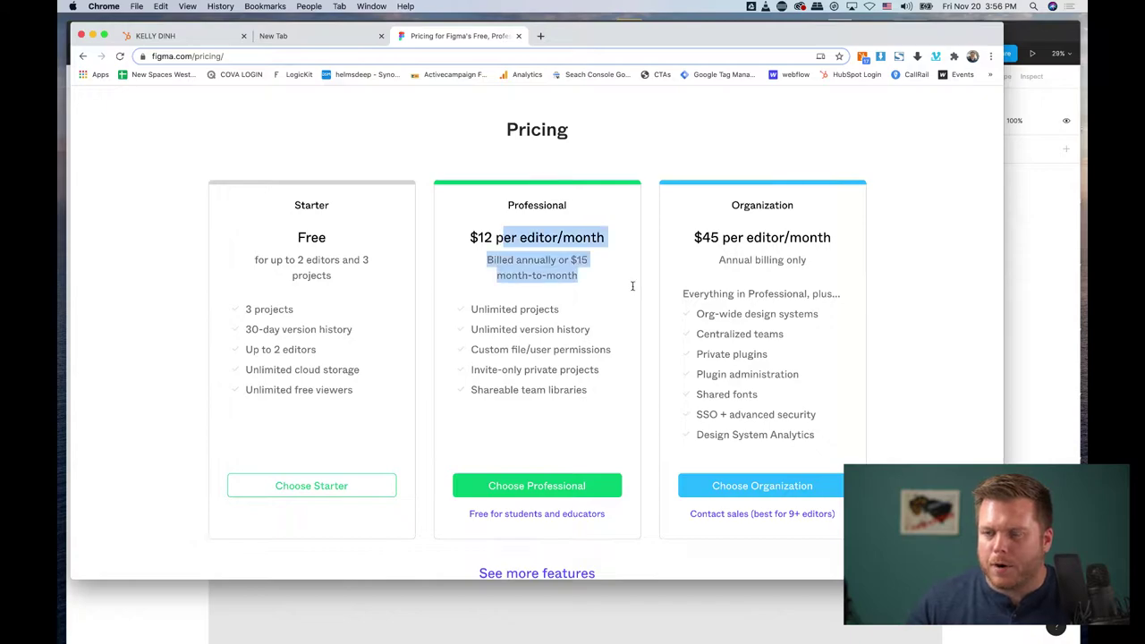
pyautogui.click(631, 287)
# Step: Close the Figma pricing tab, move Chrome aside and bring the 'large' photo folder forward
pyautogui.click(519, 36)
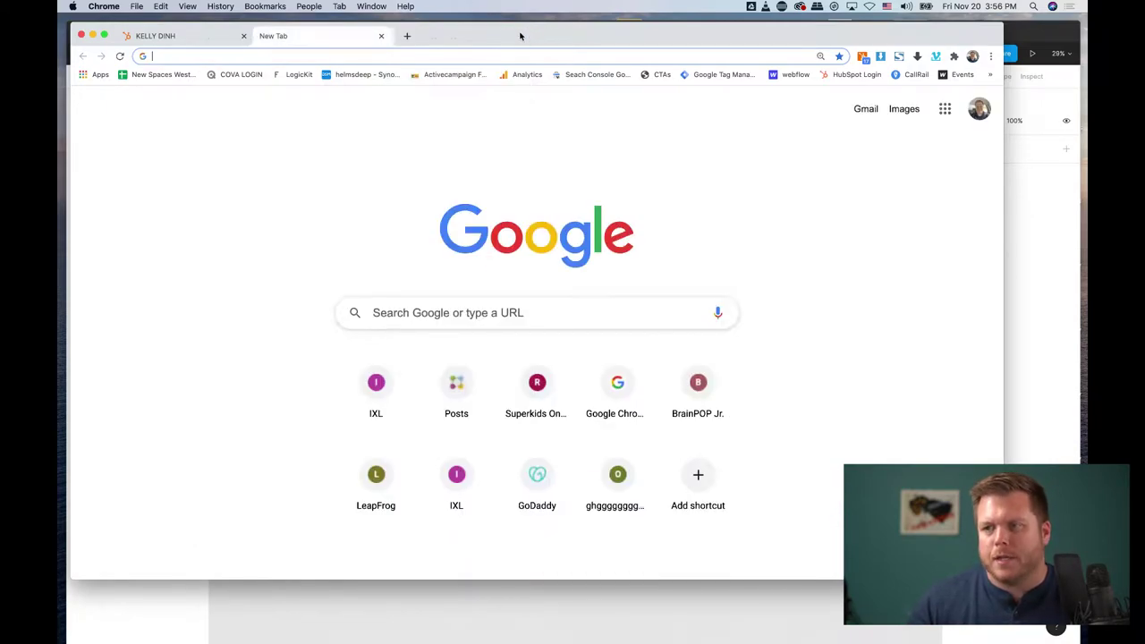
pyautogui.moveTo(575, 41); pyautogui.dragTo(0, 234)
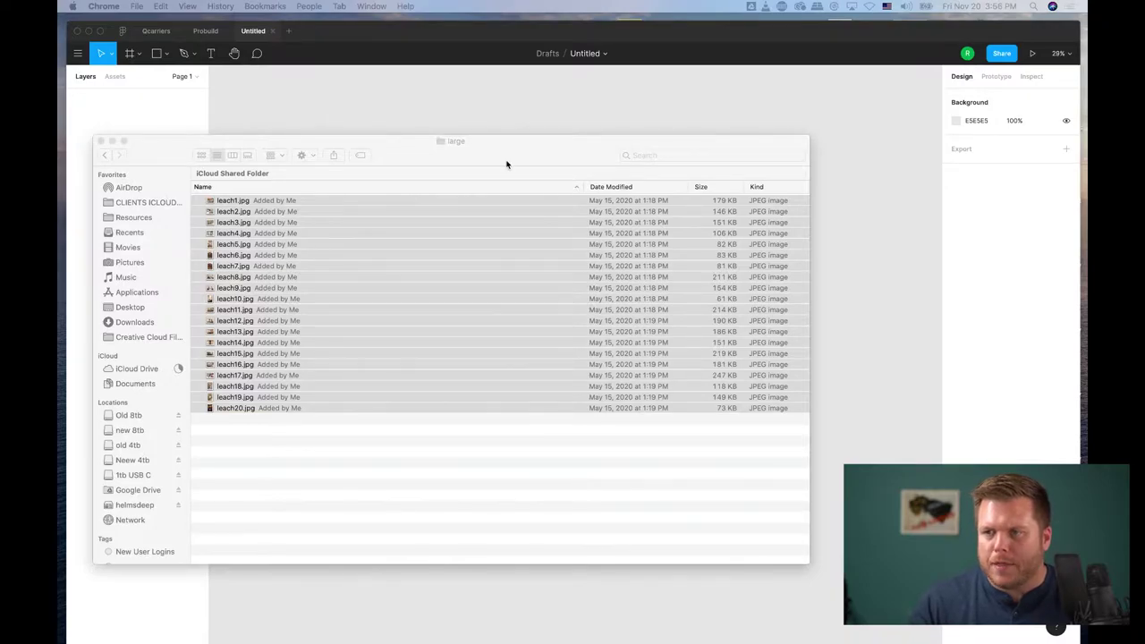
pyautogui.moveTo(507, 164); pyautogui.dragTo(685, 297)
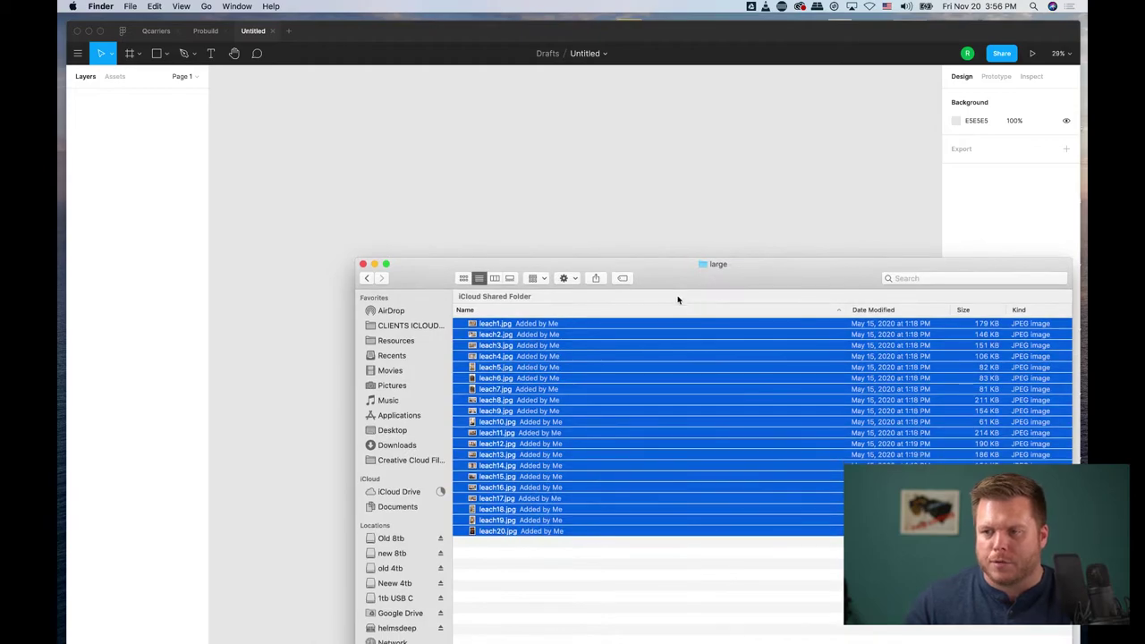
# Step: Reposition the 'large' folder window and drop all 20 leach photos onto the Figma canvas
pyautogui.moveTo(524, 432); pyautogui.dragTo(430, 206)
pyautogui.moveTo(424, 277); pyautogui.dragTo(382, 337)
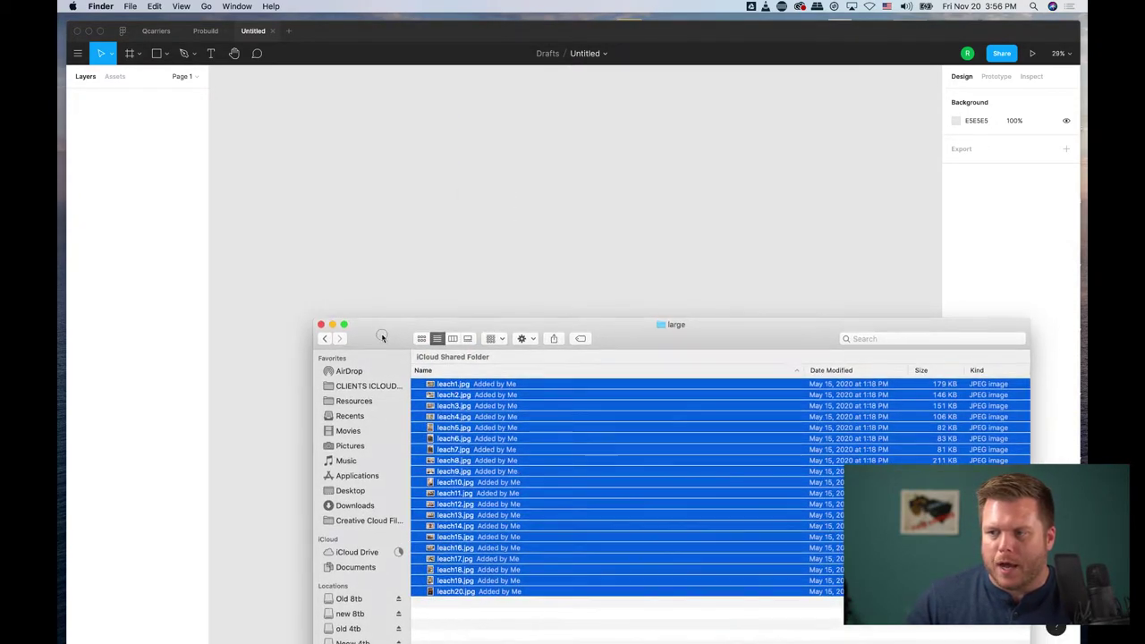
pyautogui.moveTo(460, 484); pyautogui.dragTo(397, 198)
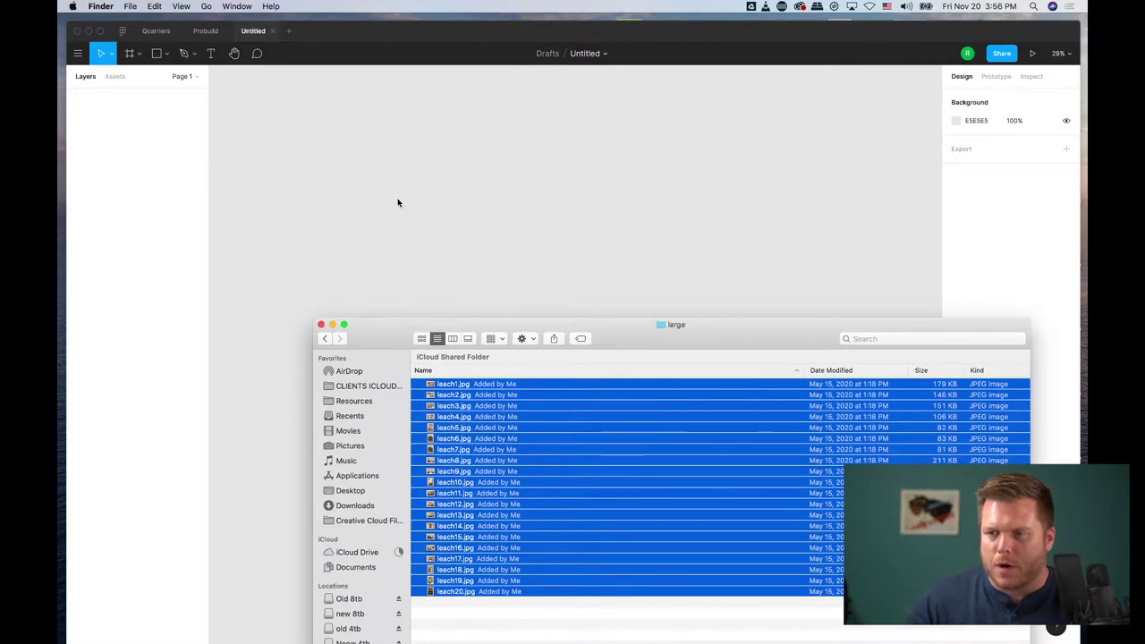
# Step: Bring Figma to the front and scroll over the grid of photos leach1 to leach20
pyautogui.click(350, 196)
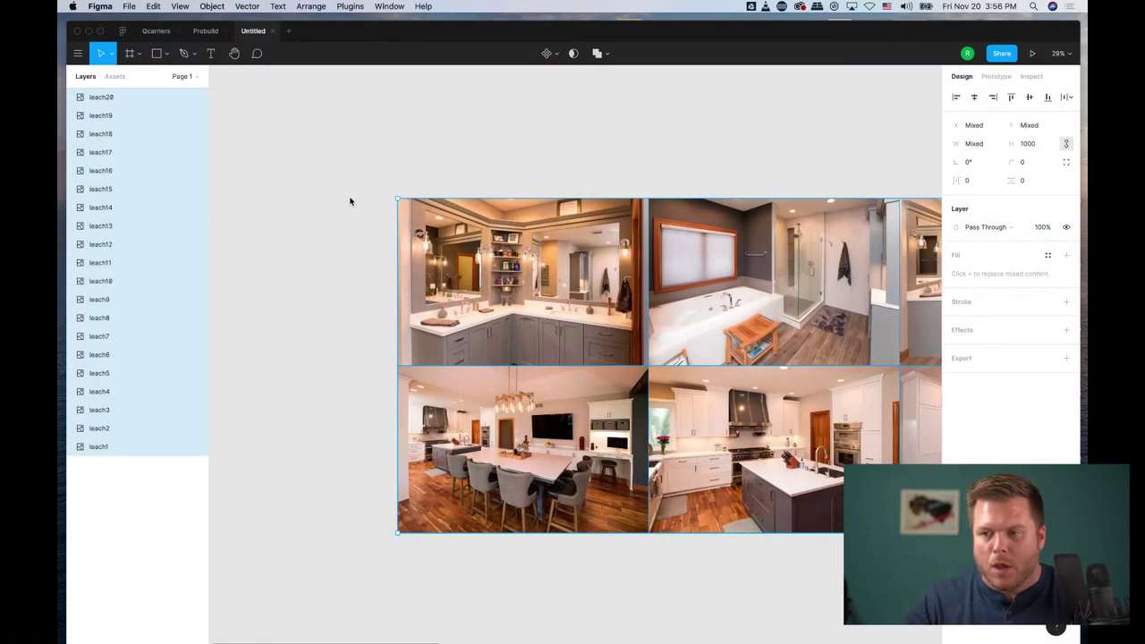
pyautogui.scroll(-3, 488, 332)
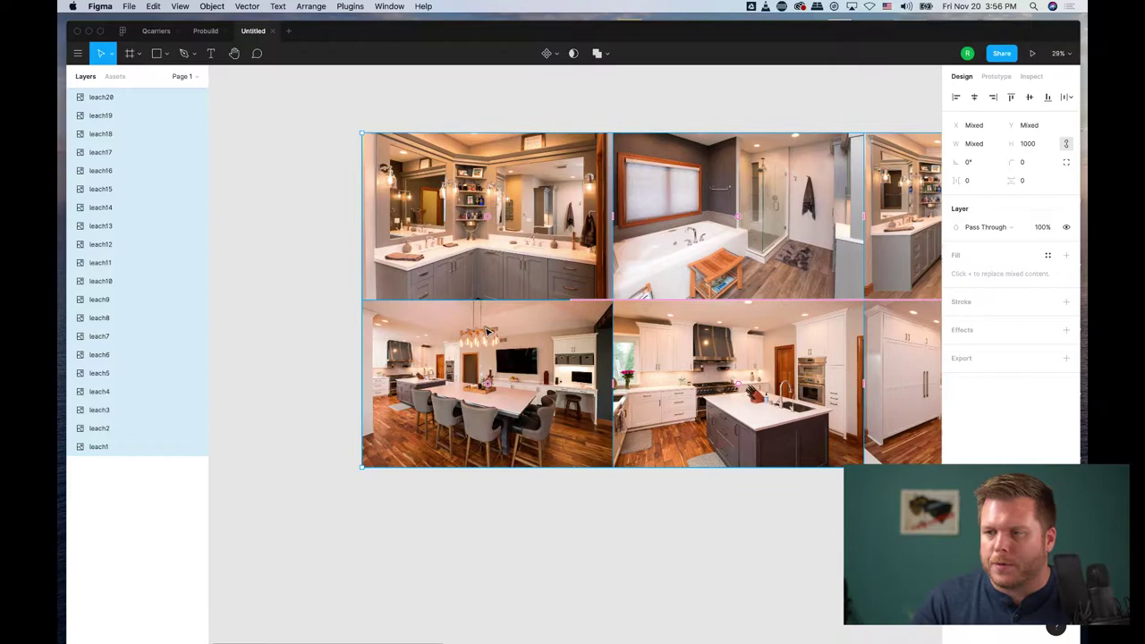
pyautogui.scroll(-2, 488, 332)
pyautogui.scroll(3, 488, 332)
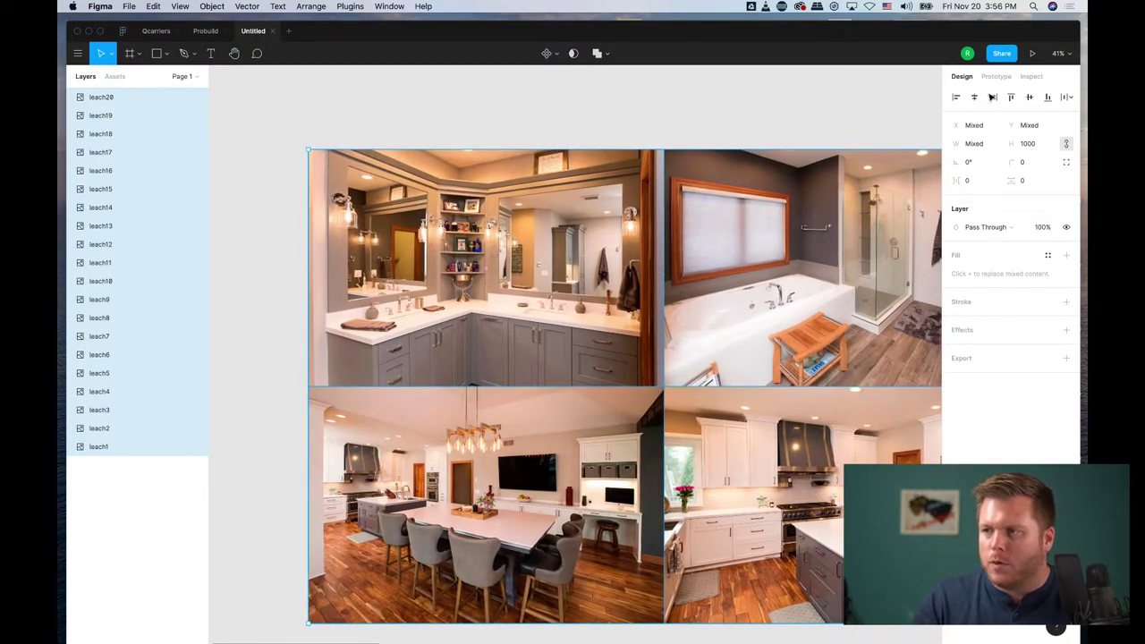
# Step: Invite the client's e-mail with view-only access, then close the Share dialog
pyautogui.click(1002, 54)
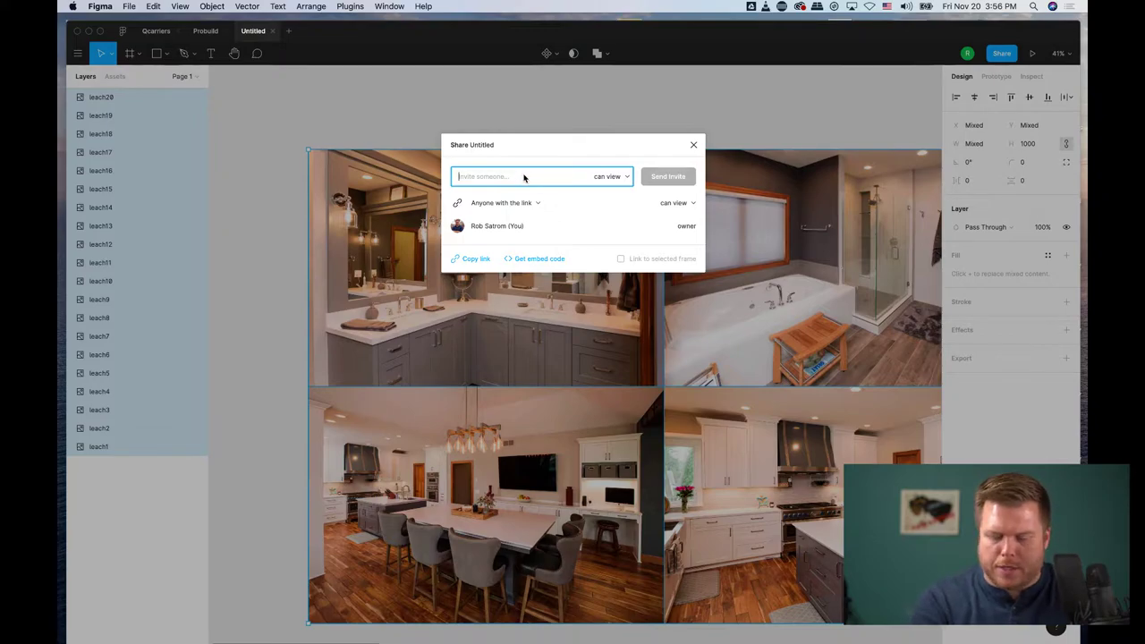
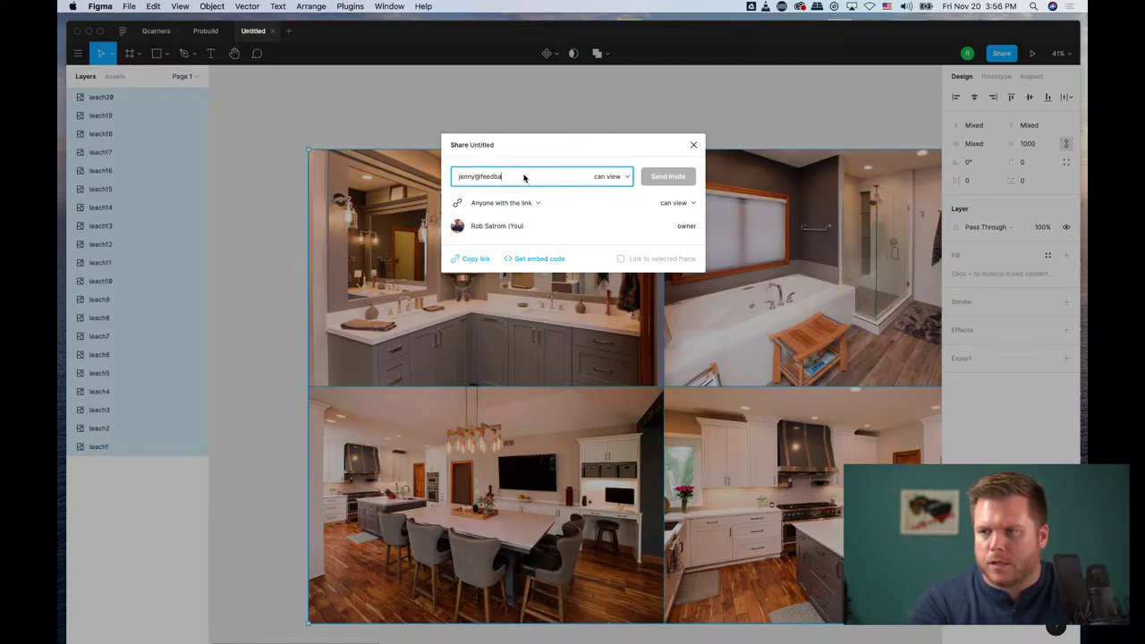
pyautogui.press('Return')
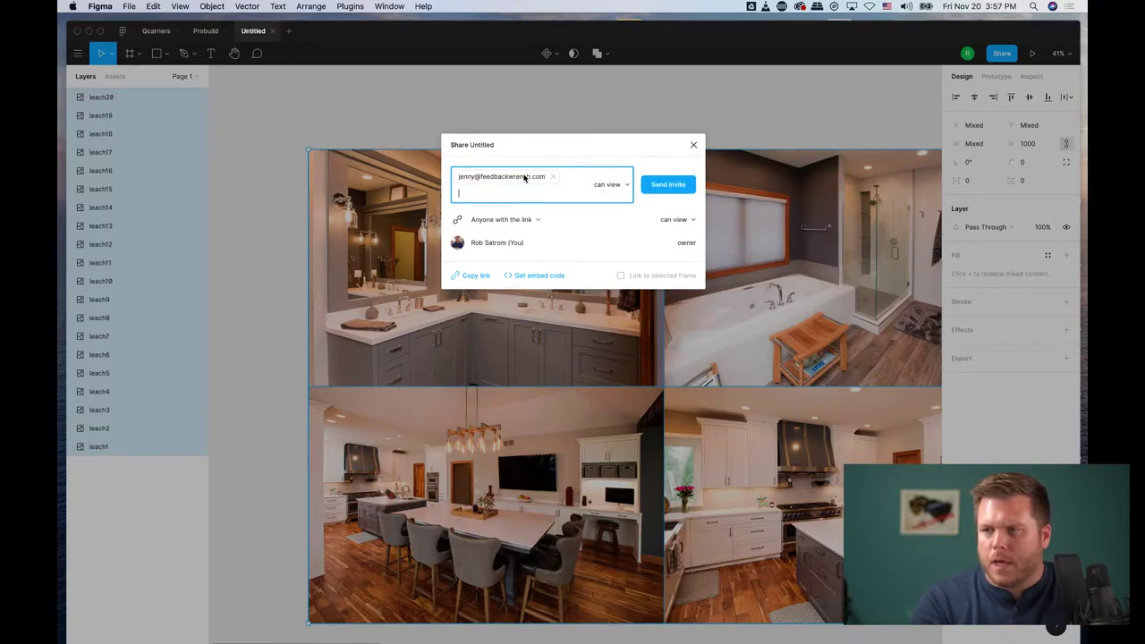
pyautogui.click(665, 185)
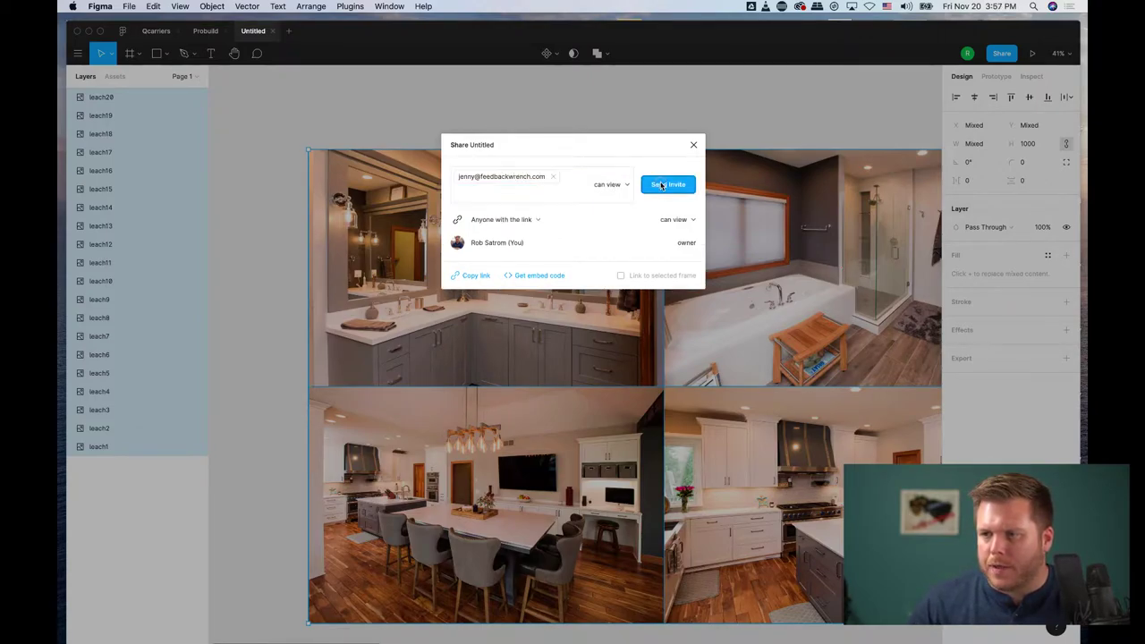
pyautogui.click(355, 79)
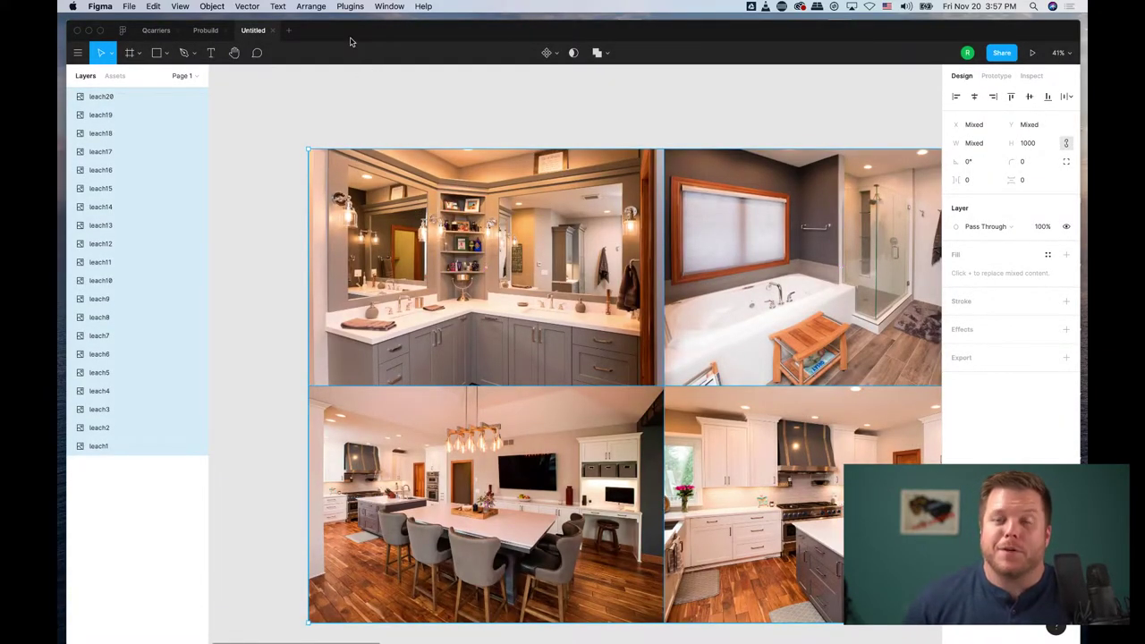
# Step: Pin the comment 'THis lighting feature was really beutiful.' on the bathroom wall light
pyautogui.scroll(5, 374, 159)
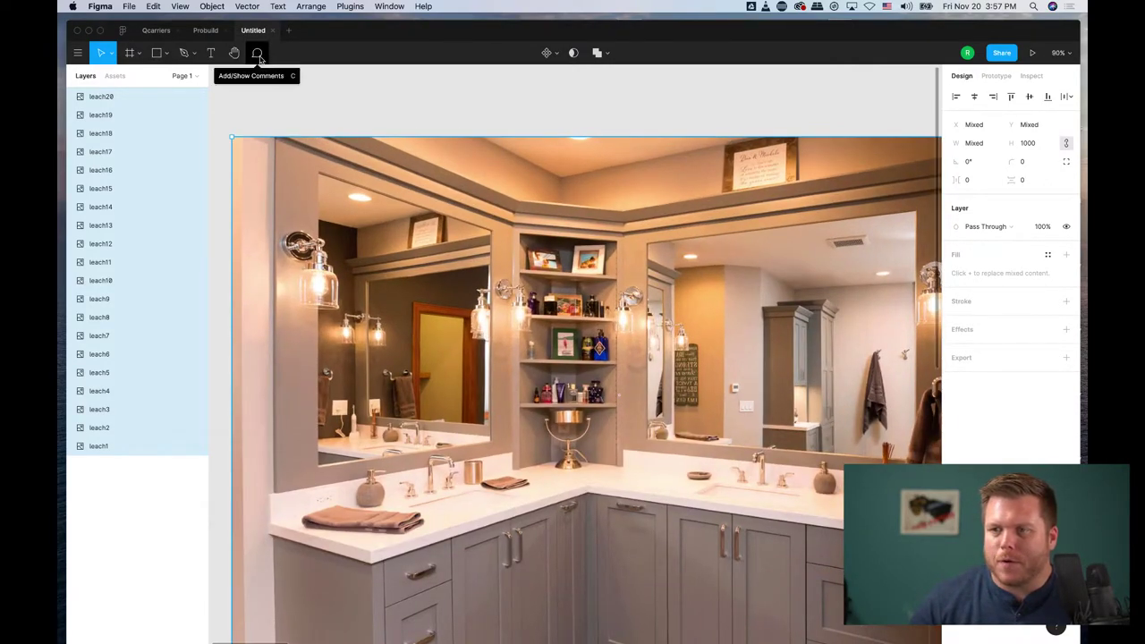
pyautogui.click(258, 54)
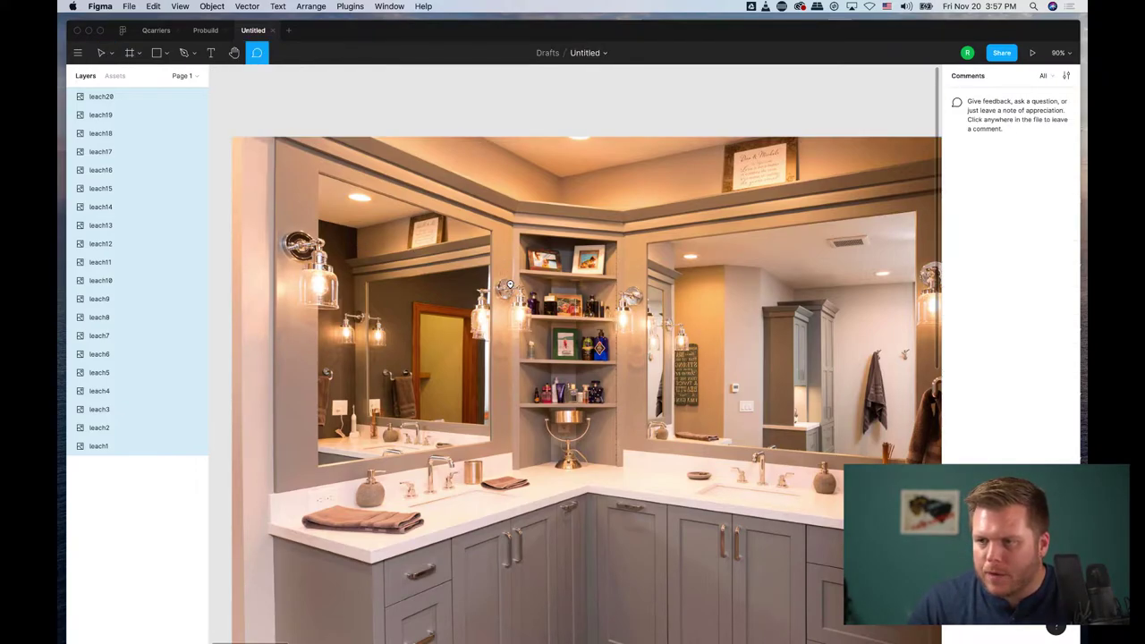
pyautogui.click(509, 285)
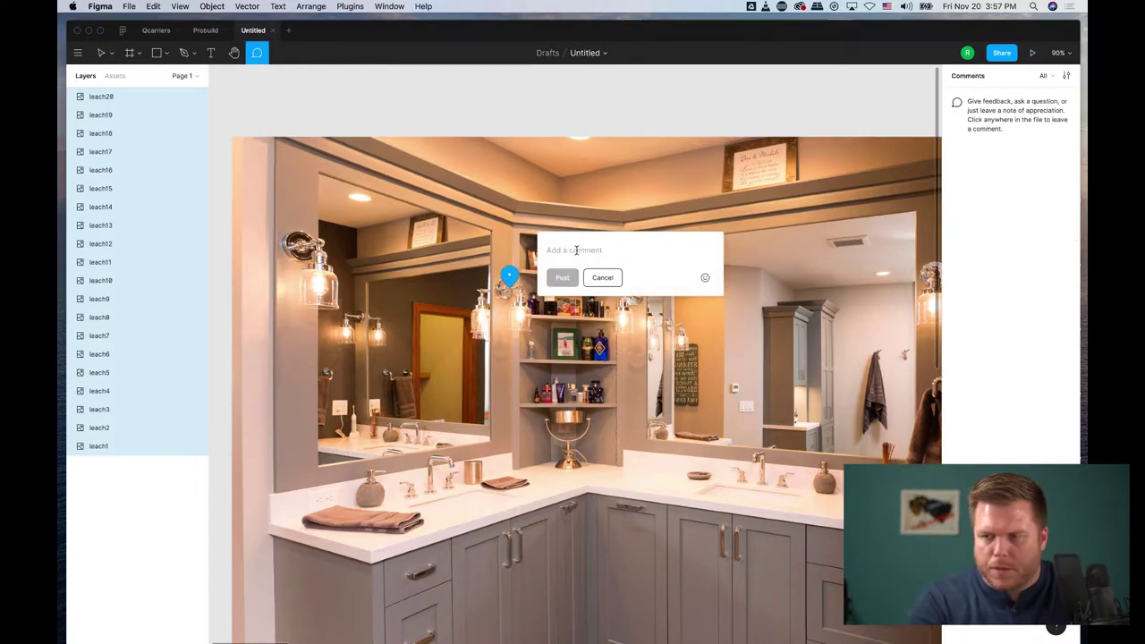
pyautogui.write('THis lighting feature was really beutiful.')
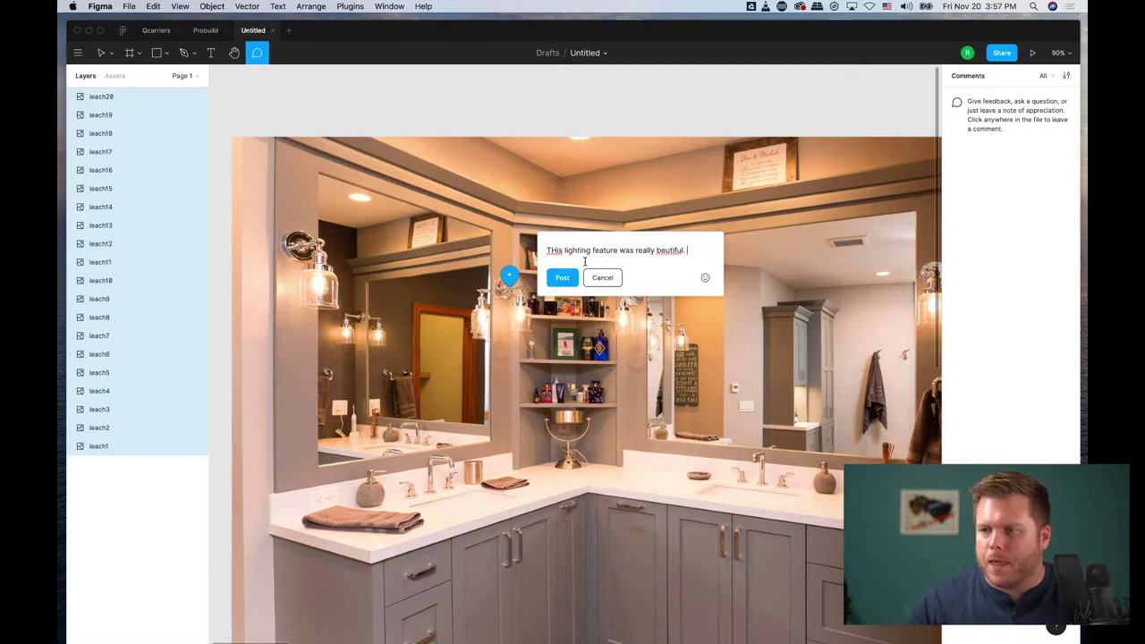
pyautogui.click(562, 278)
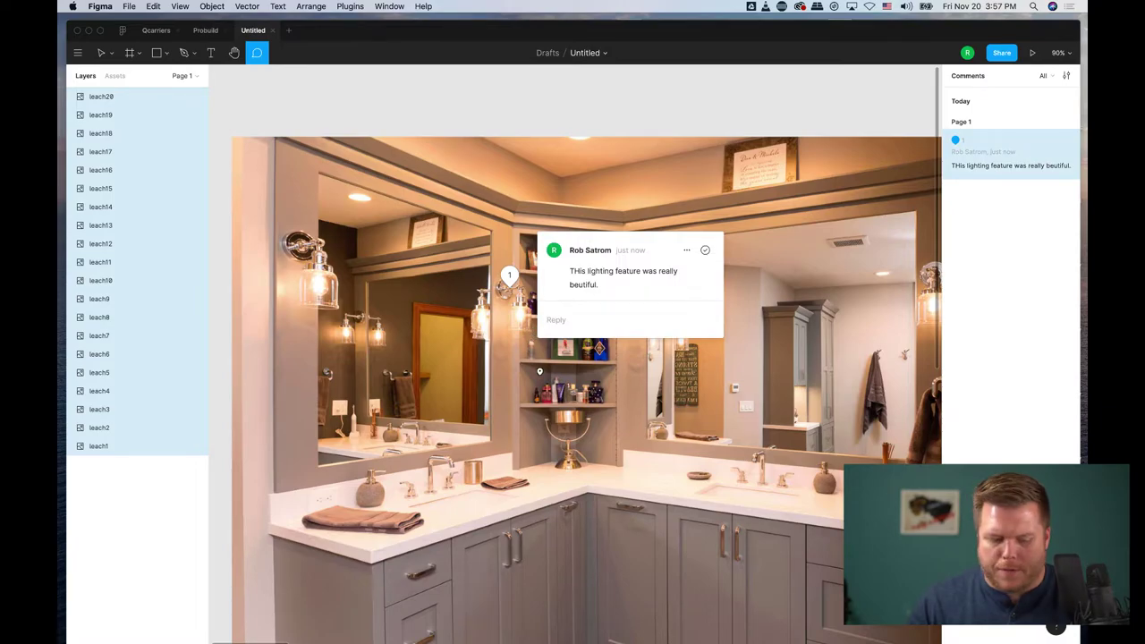
pyautogui.press('Escape')
# Step: Start a second comment on the vanity centrepiece, cancel it, and pan onward
pyautogui.scroll(-3, 555, 358)
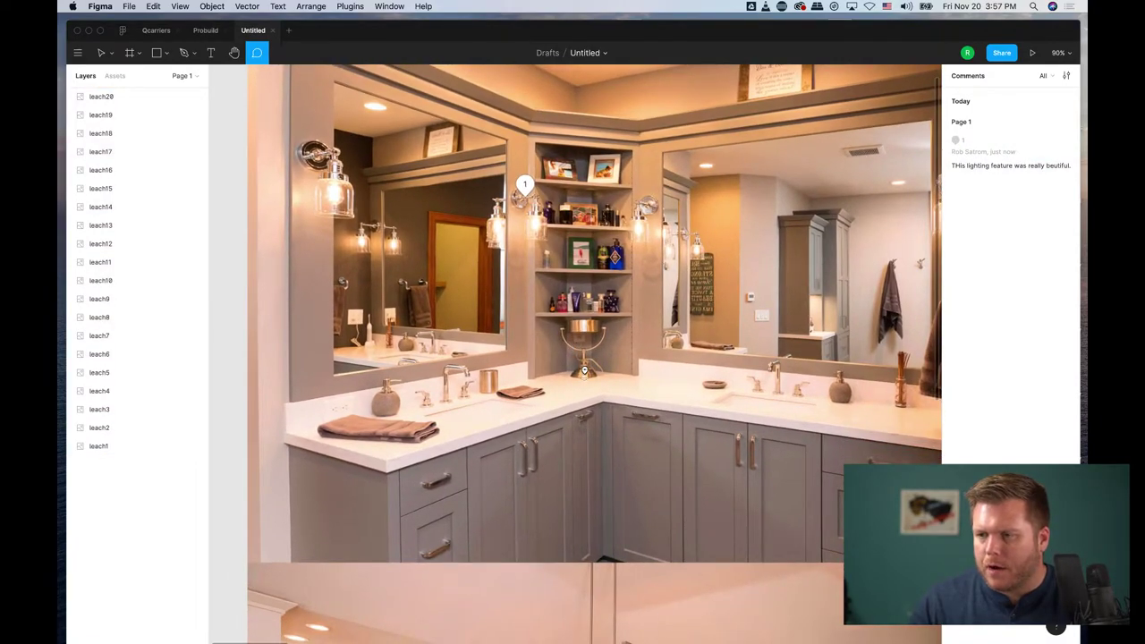
pyautogui.click(583, 369)
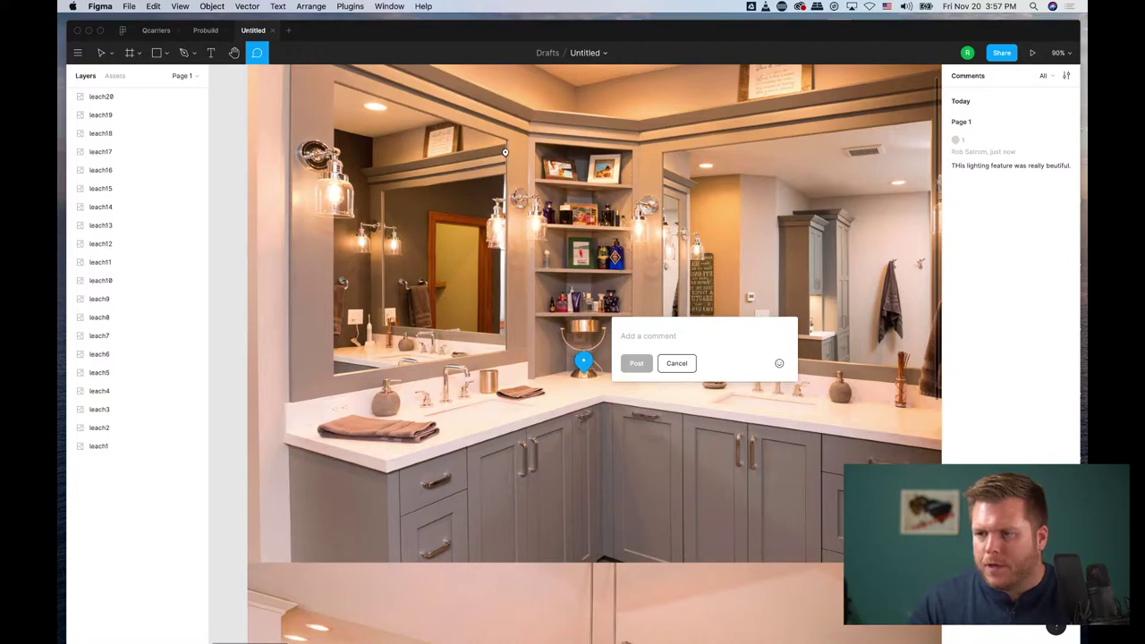
pyautogui.click(677, 363)
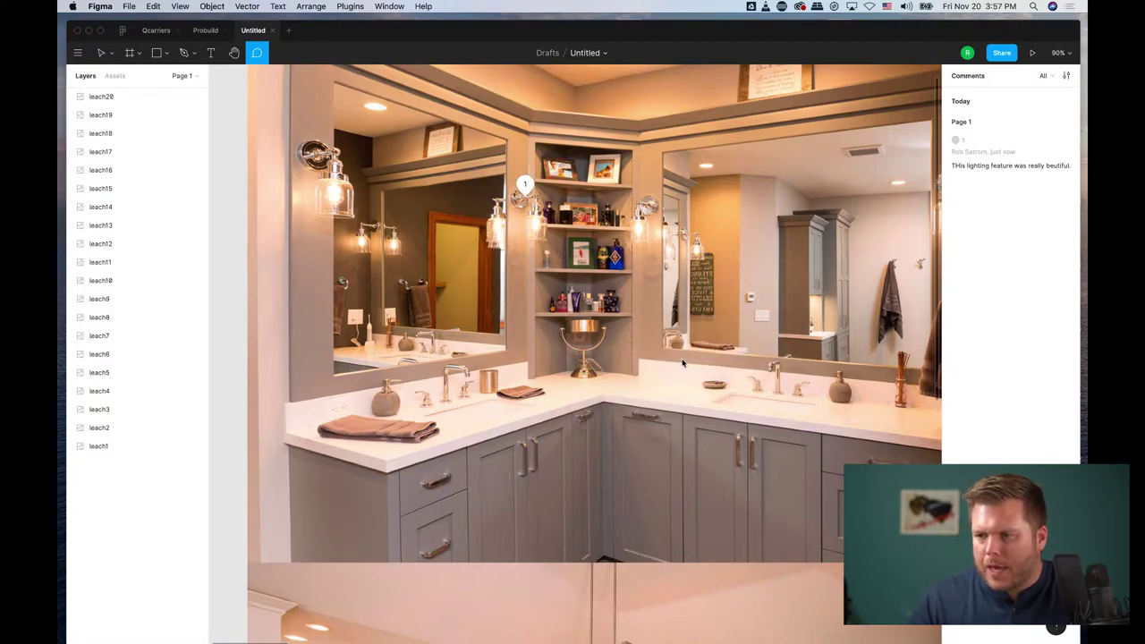
pyautogui.scroll(-2, 508, 448)
pyautogui.hscroll(2, 508, 448)
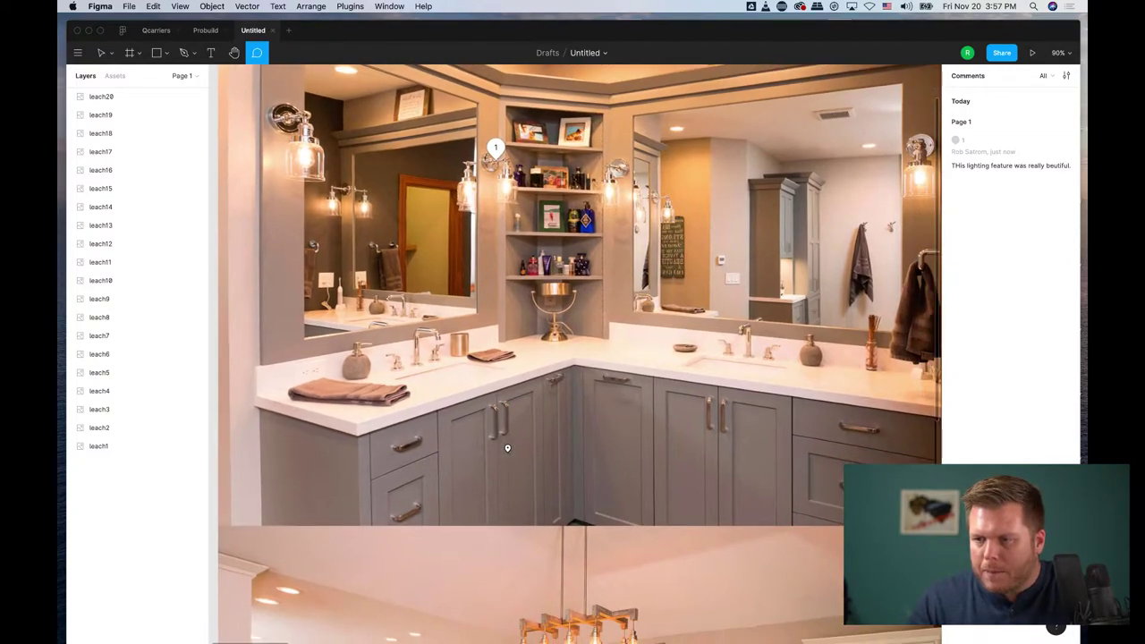
pyautogui.click(439, 392)
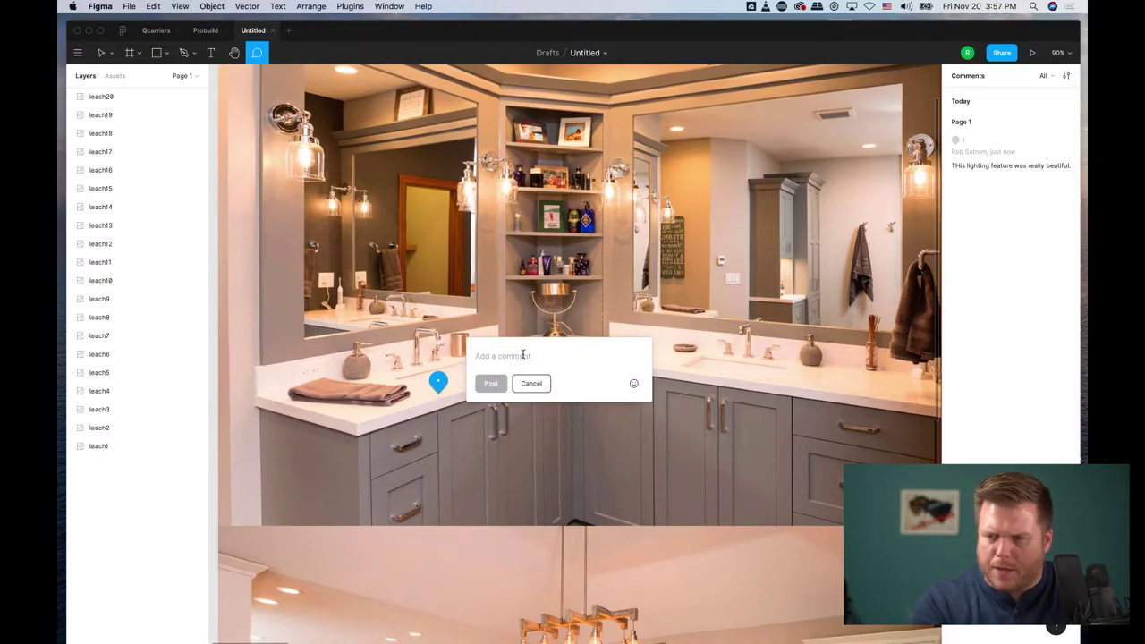
pyautogui.write('T')
pyautogui.press('BackSpace')
pyautogui.press('BackSpace')
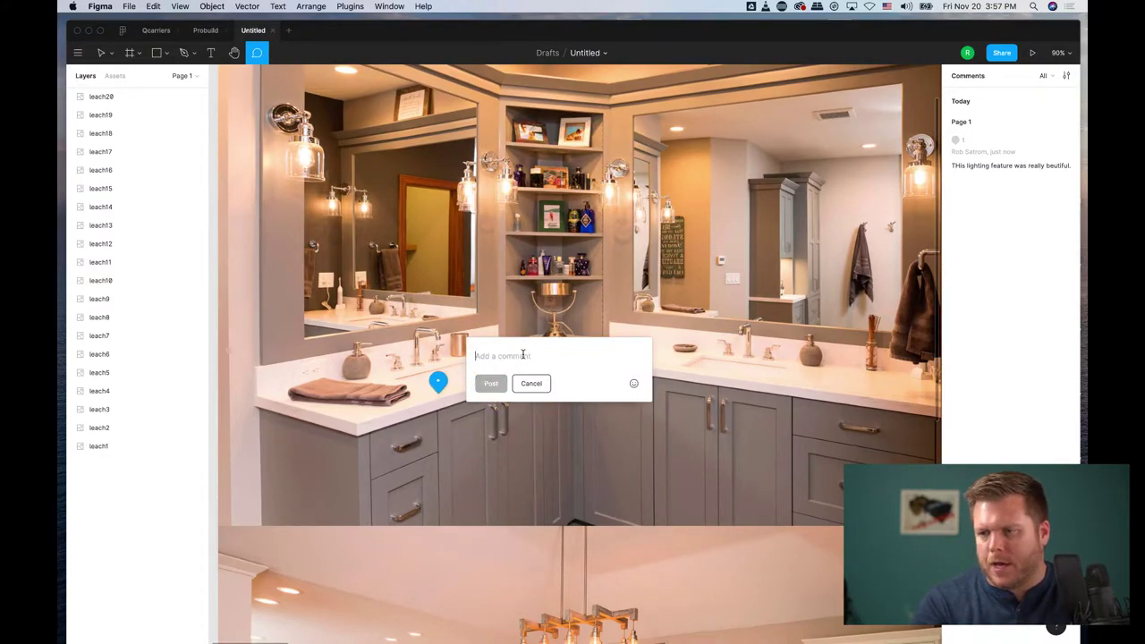
pyautogui.write('cou')
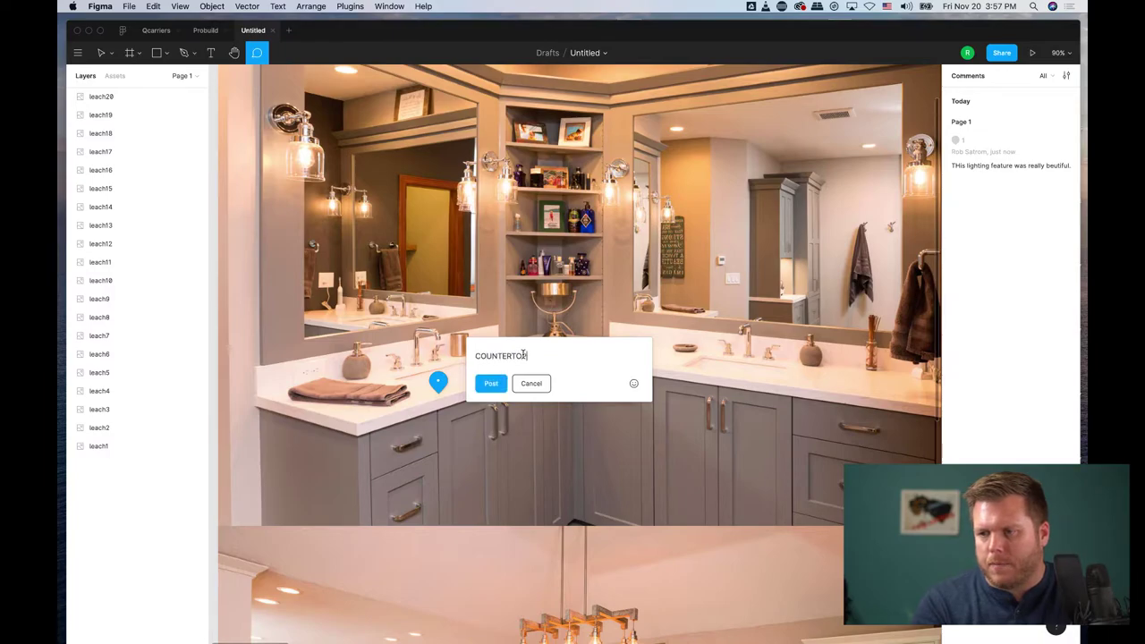
pyautogui.write('NTERTOP -')
pyautogui.press('Return')
pyautogui.press('Return')
pyautogui.press('Return')
pyautogui.press('Return')
pyautogui.press('Return')
pyautogui.press('Return')
pyautogui.press('Return')
pyautogui.press('Return')
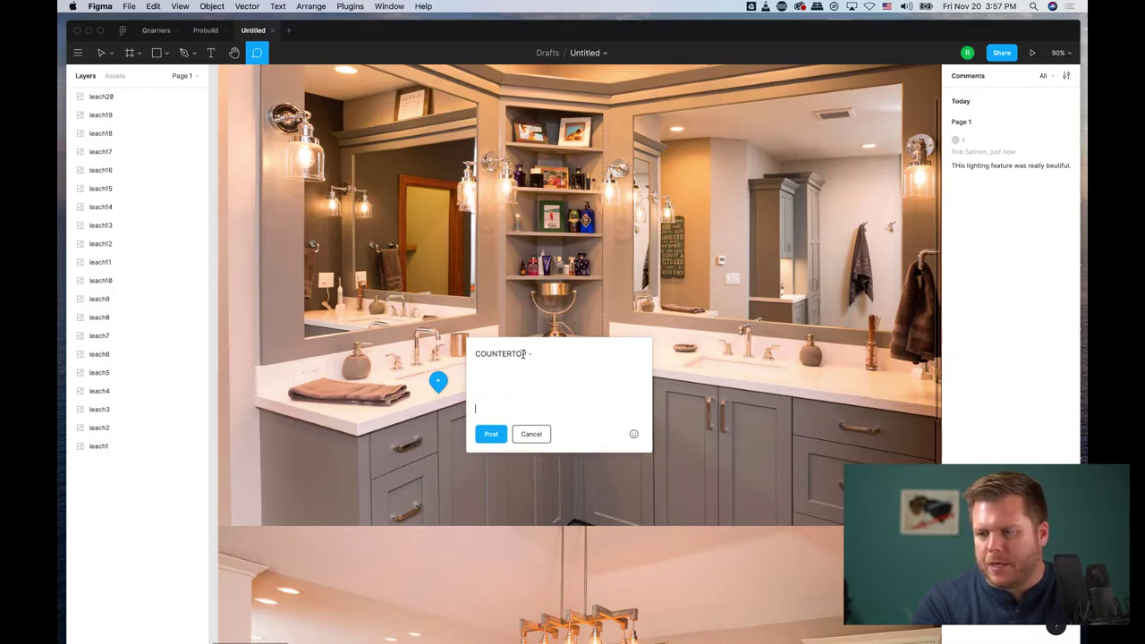
pyautogui.press('BackSpace')
pyautogui.press('BackSpace')
pyautogui.press('BackSpace')
pyautogui.press('BackSpace')
pyautogui.press('BackSpace')
pyautogui.press('BackSpace')
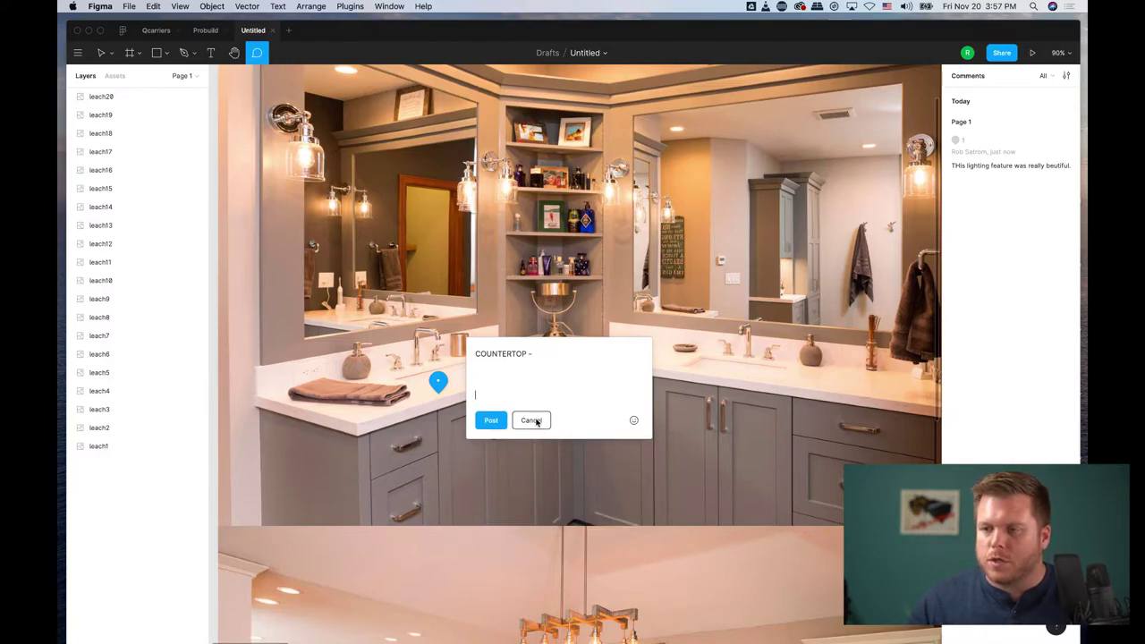
pyautogui.click(533, 420)
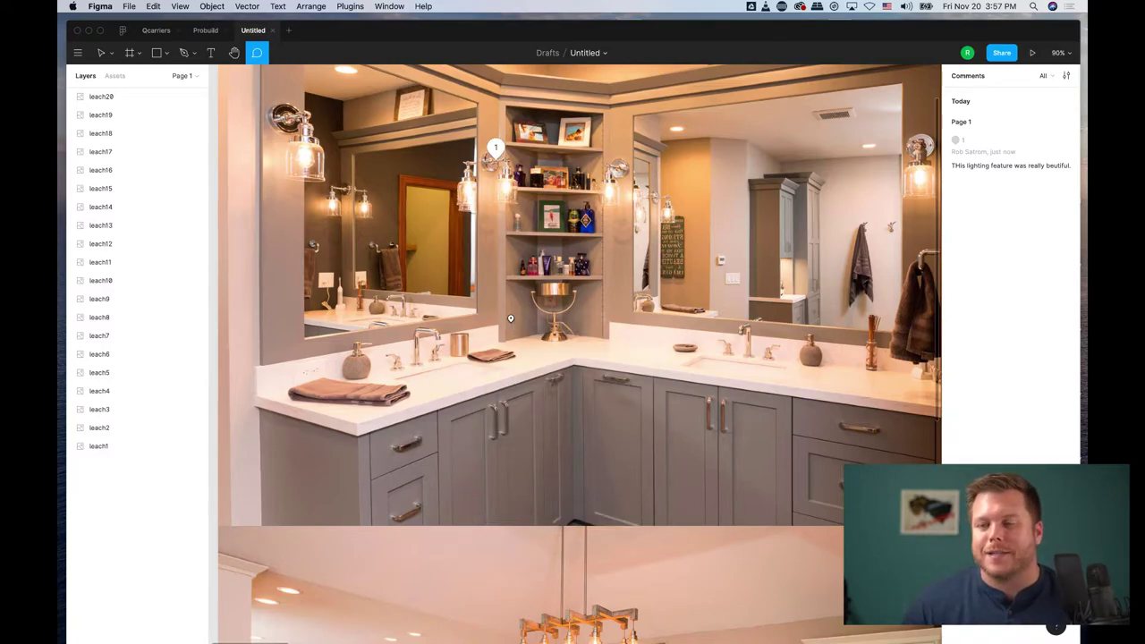
# Step: Zoom and pan around the remodeling photo grid
pyautogui.scroll(-5, 510, 319)
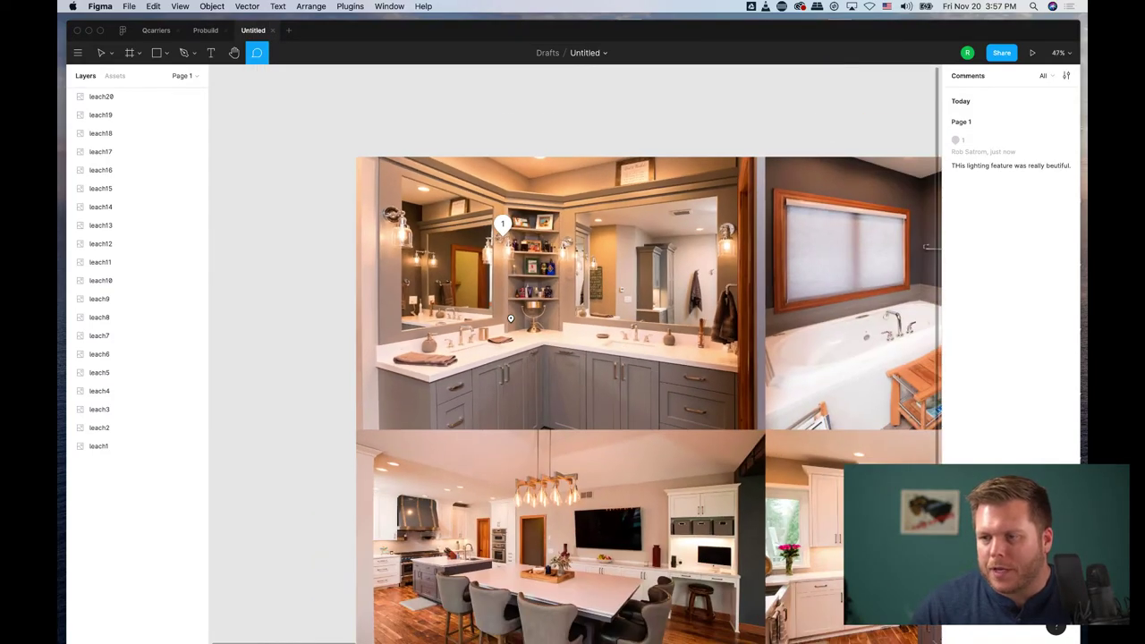
pyautogui.scroll(-2, 510, 319)
pyautogui.scroll(10, 516, 411)
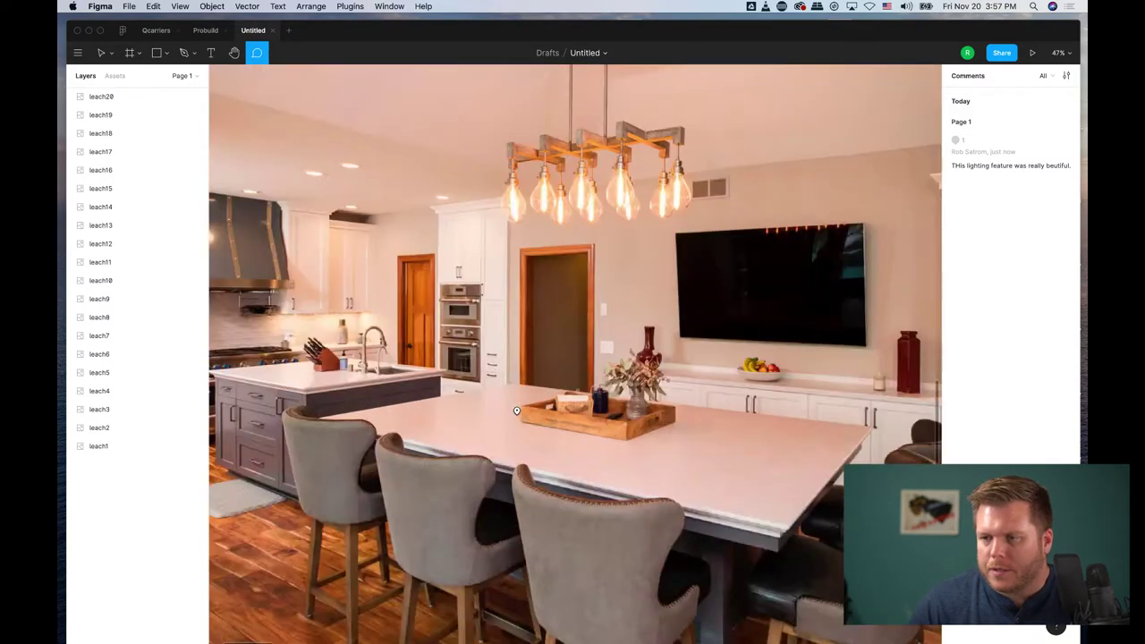
pyautogui.scroll(1, 516, 412)
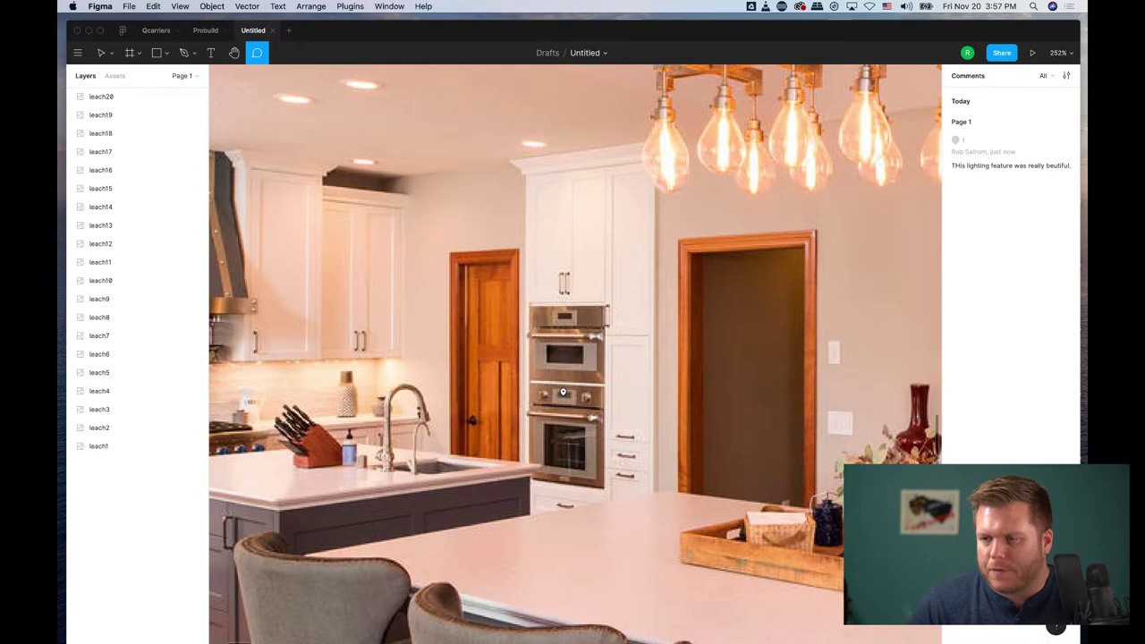
pyautogui.scroll(5, 563, 391)
pyautogui.hscroll(-10, 562, 391)
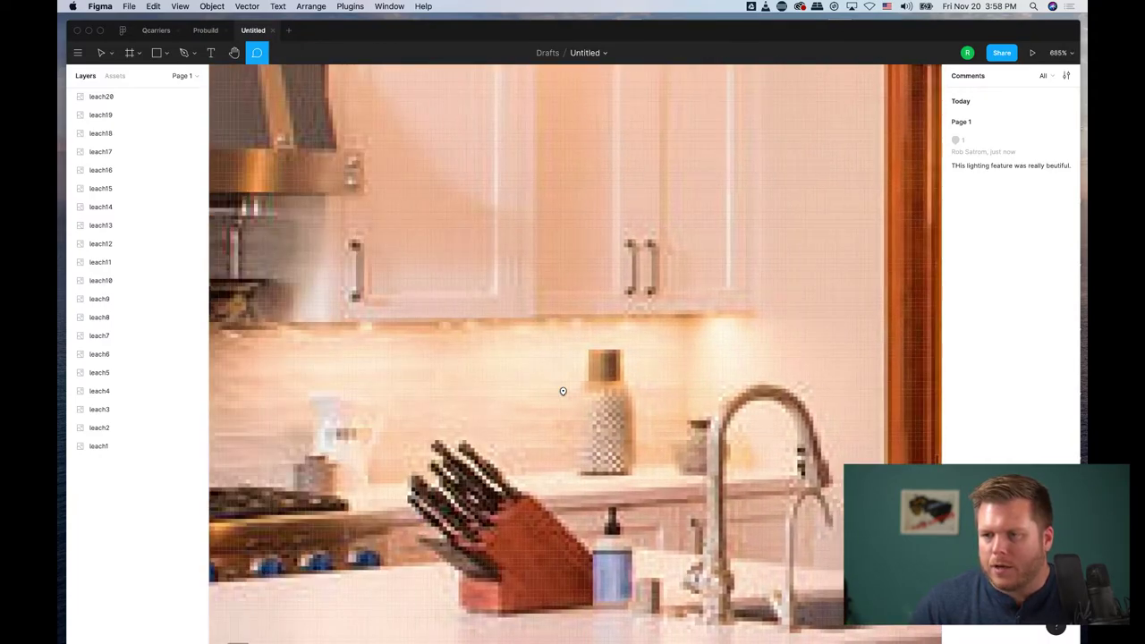
pyautogui.scroll(-15, 563, 391)
pyautogui.hscroll(5, 563, 391)
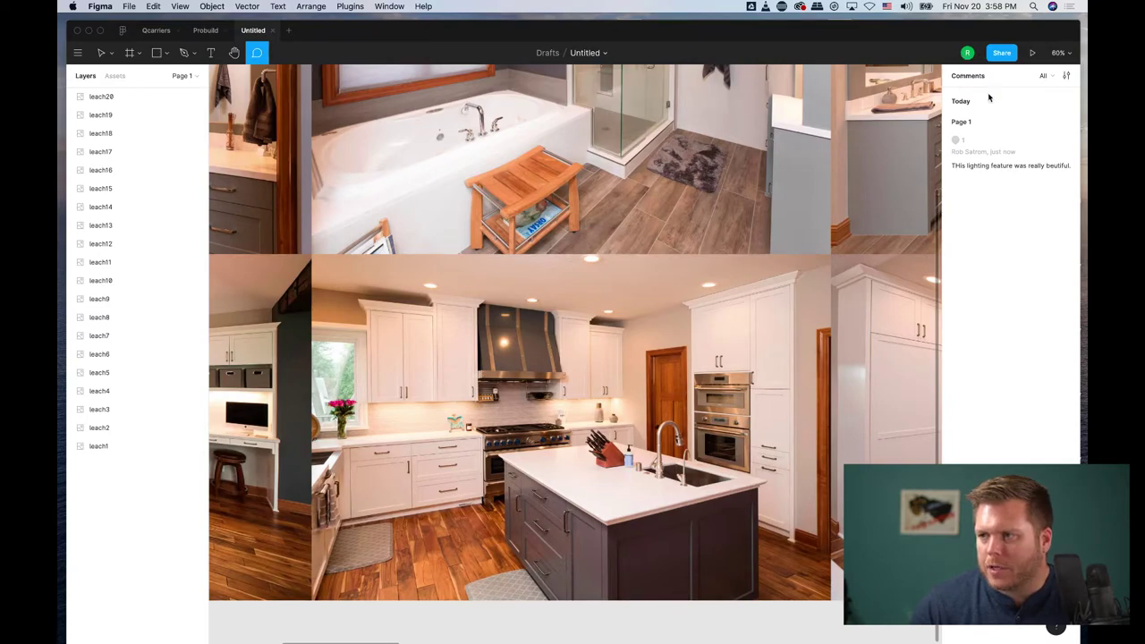
# Step: Jump to the lighting comment from the Comments panel and zoom in on the glass shower
pyautogui.click(990, 174)
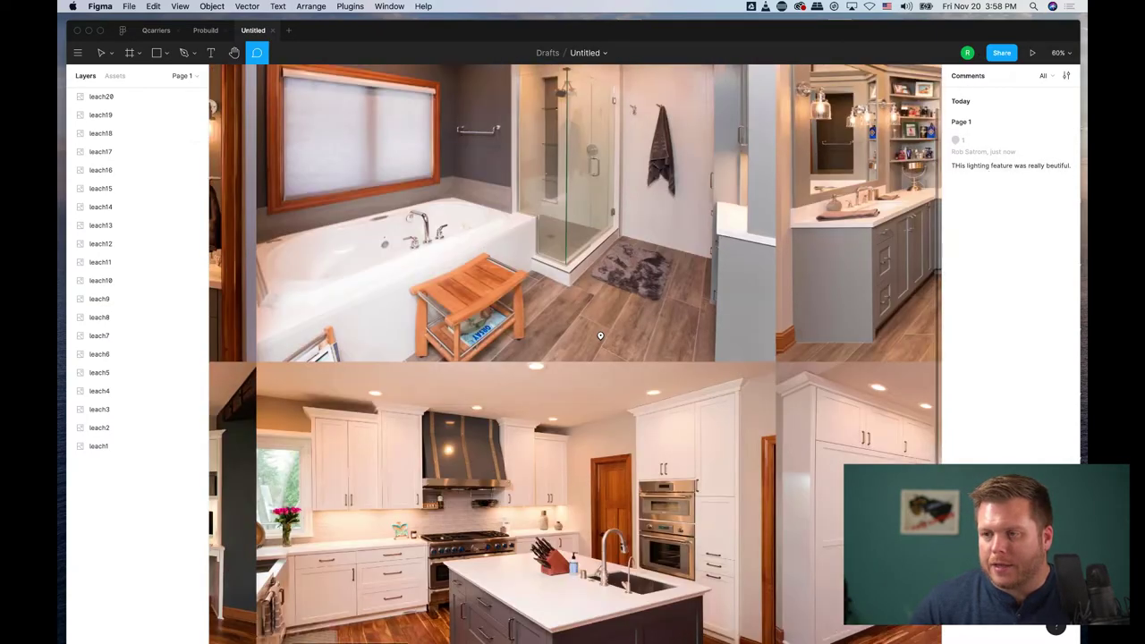
pyautogui.scroll(10, 501, 310)
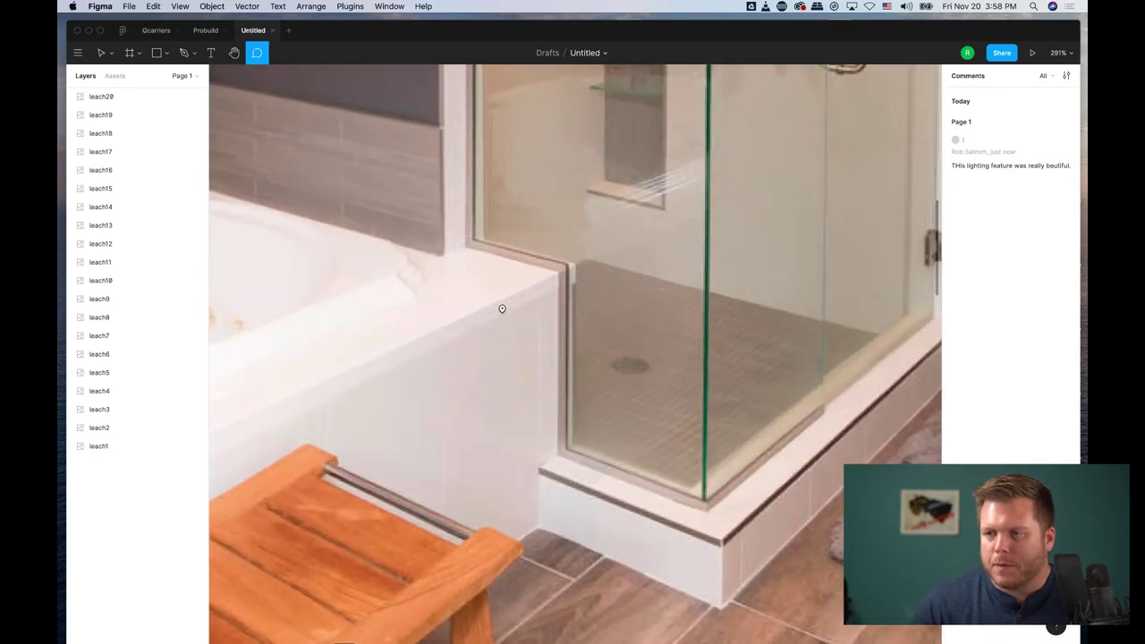
pyautogui.scroll(5, 687, 262)
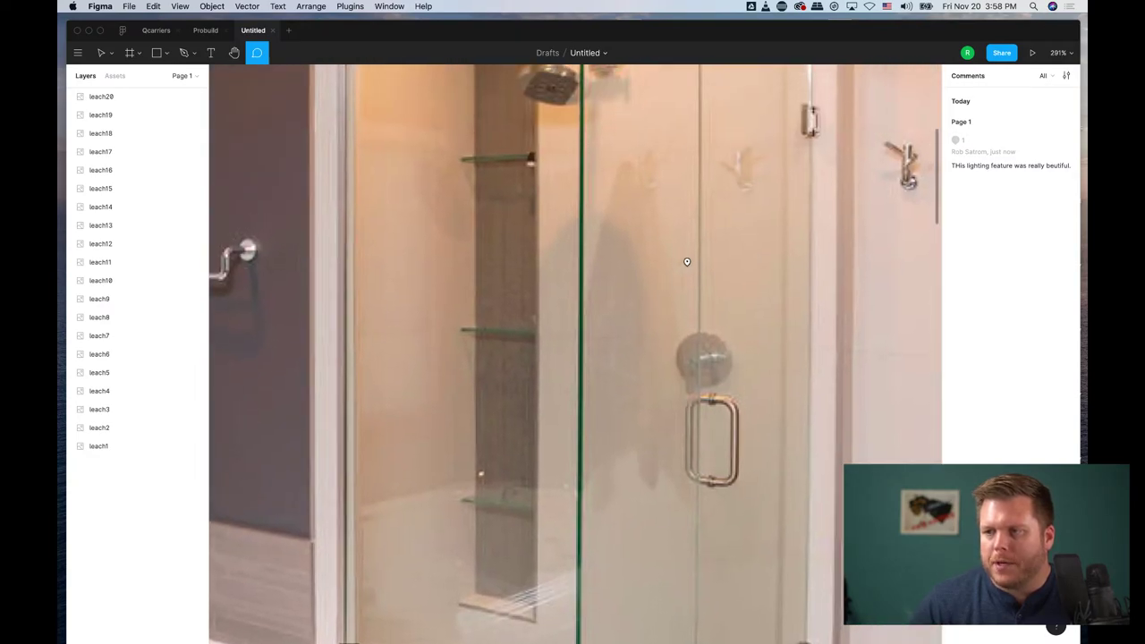
pyautogui.scroll(-5, 687, 261)
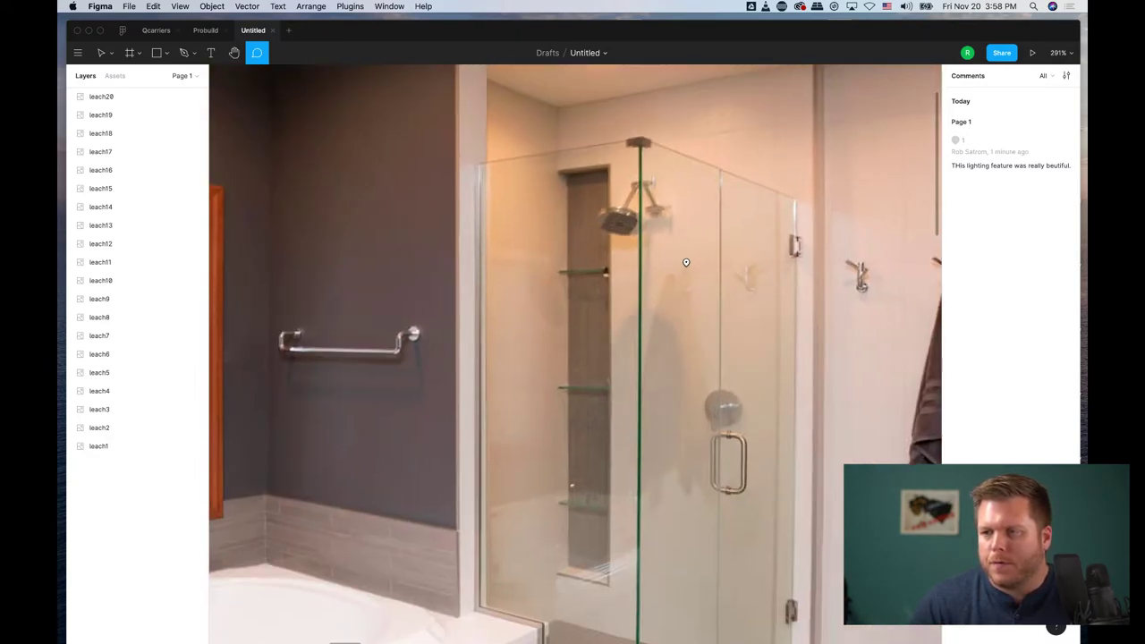
pyautogui.scroll(6, 684, 261)
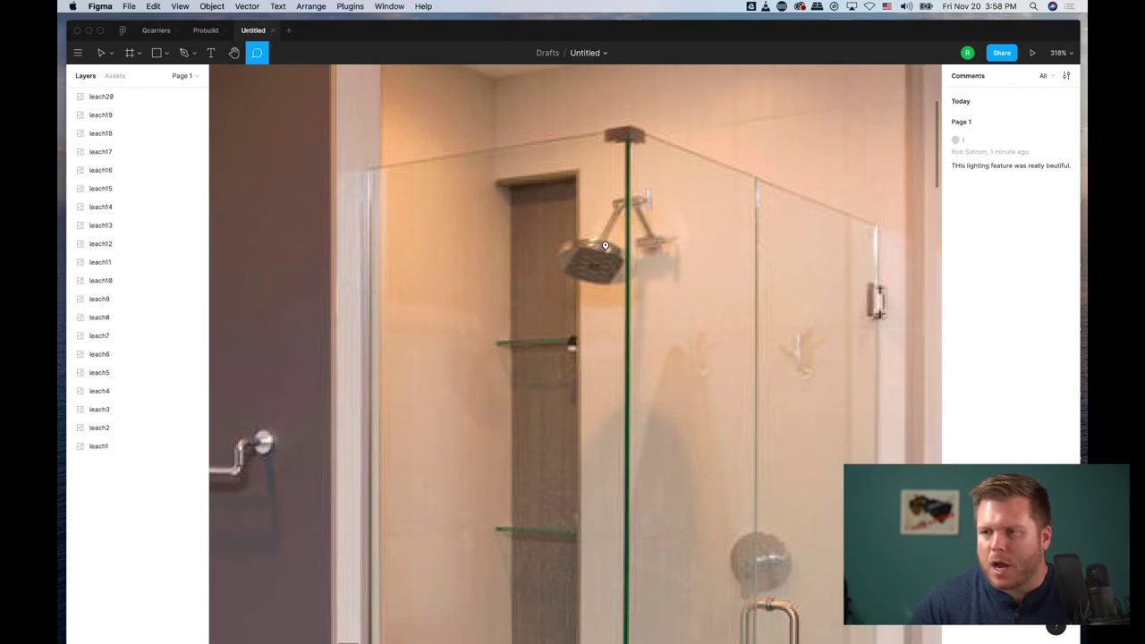
pyautogui.click(605, 246)
pyautogui.write('Shower Head -')
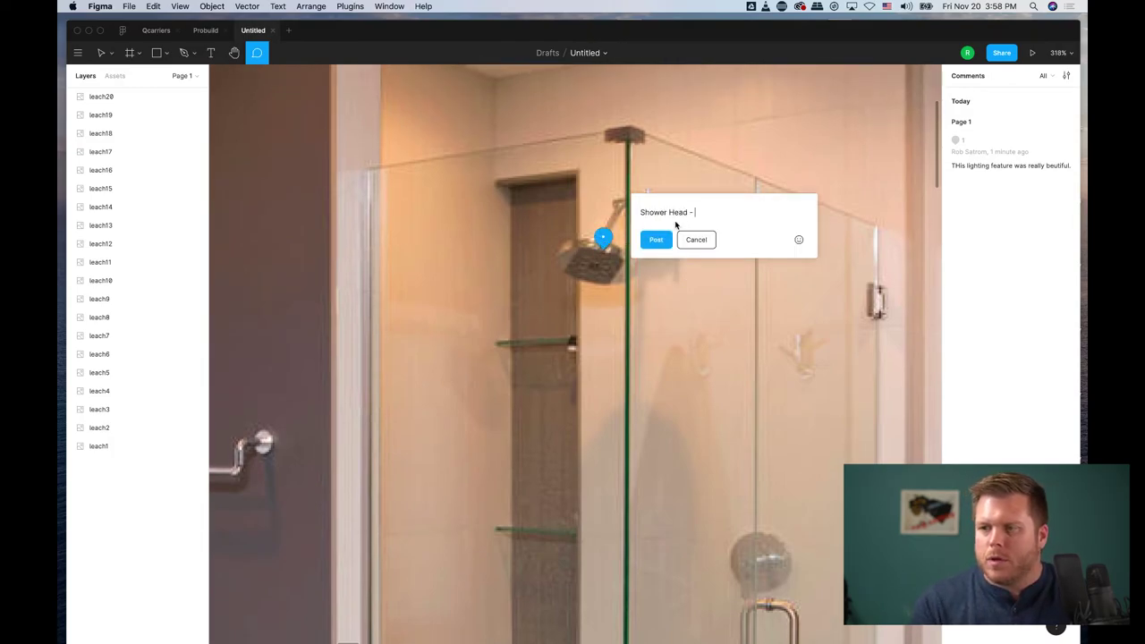
pyautogui.click(697, 240)
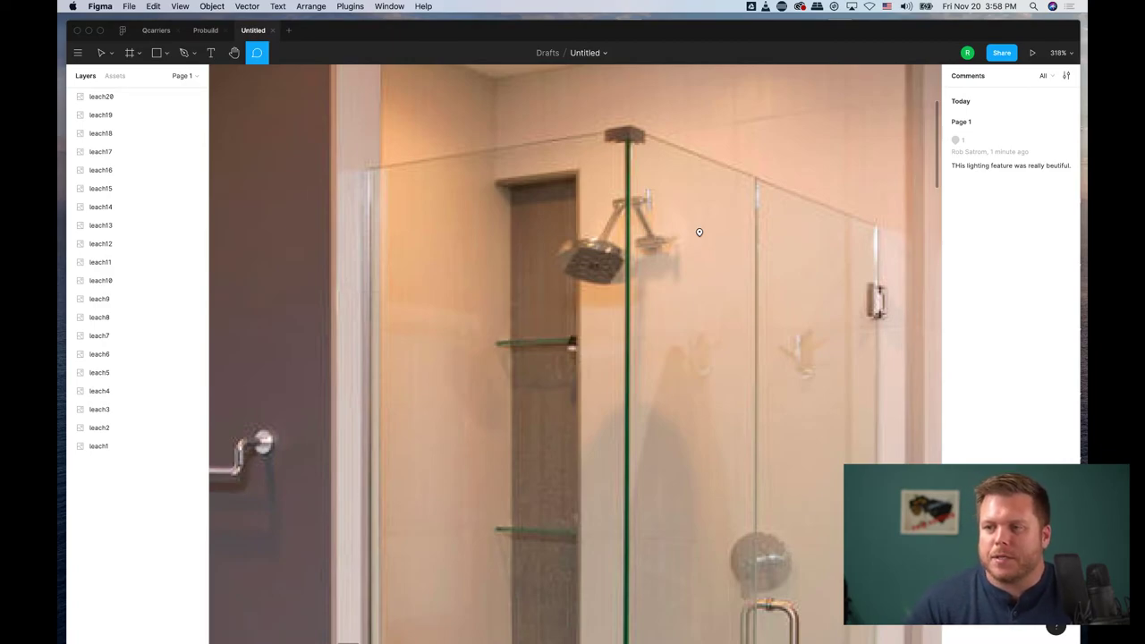
# Step: Zoom out to 78% and pan past the kitchen photos to the stone-fireplace dining room
pyautogui.scroll(-10, 680, 243)
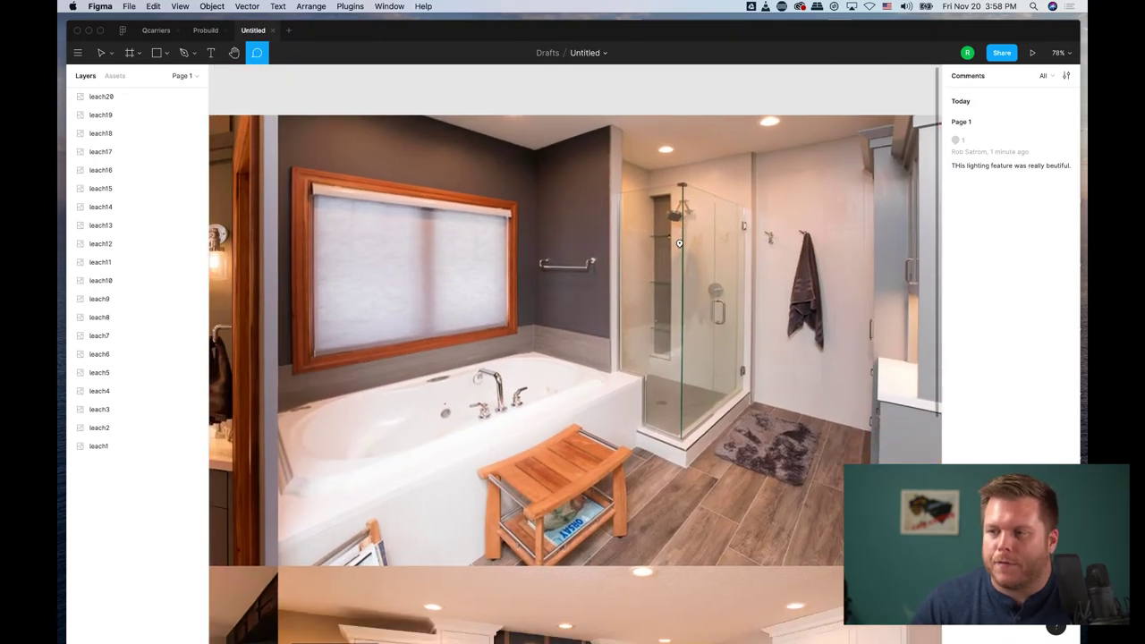
pyautogui.hscroll(10, 679, 244)
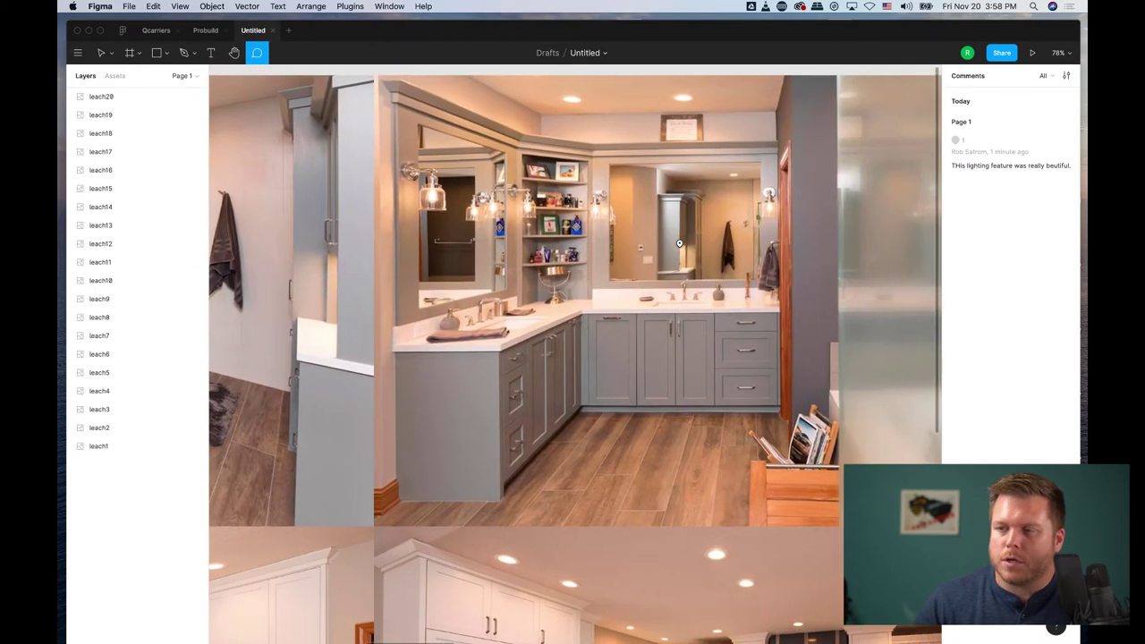
pyautogui.scroll(-5, 680, 243)
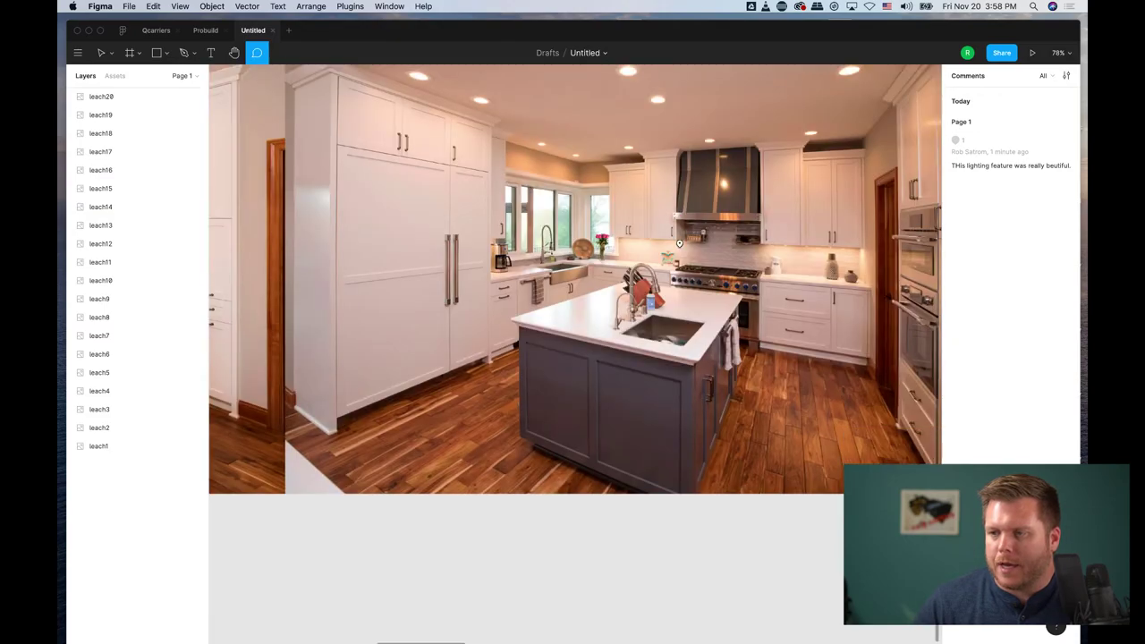
pyautogui.scroll(5, 679, 244)
pyautogui.scroll(-1, 679, 243)
pyautogui.hscroll(10, 680, 244)
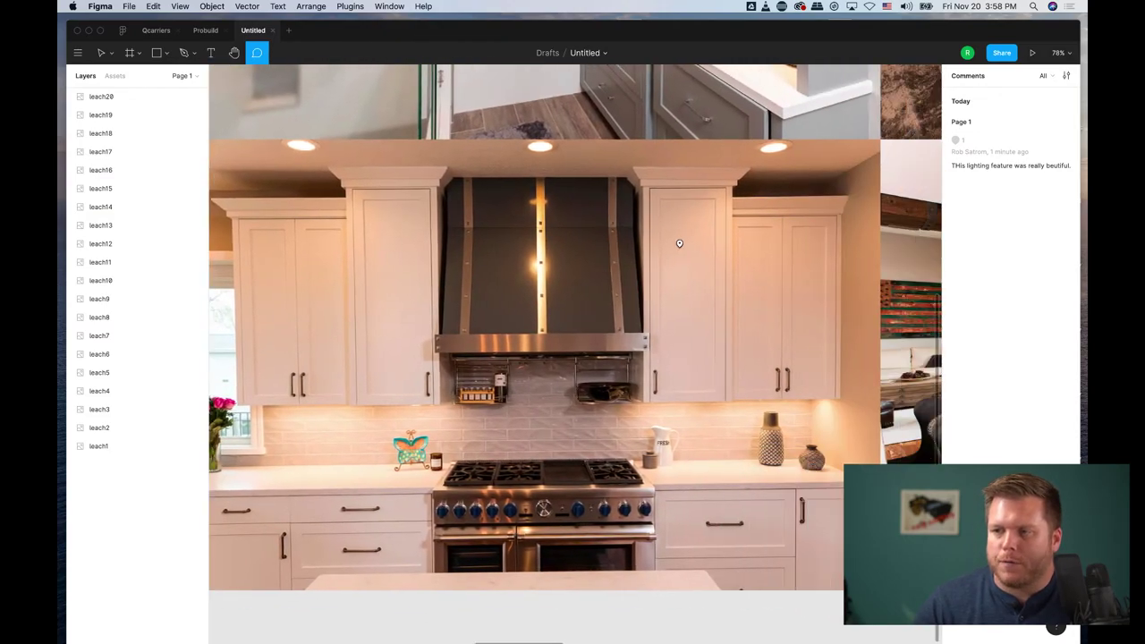
pyautogui.hscroll(2, 679, 243)
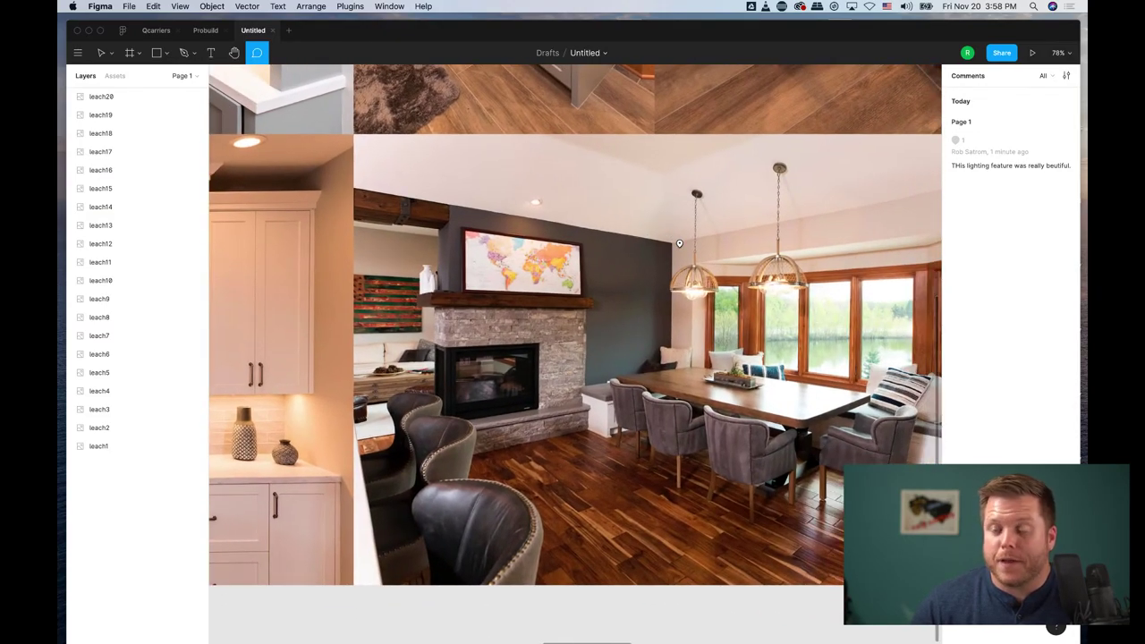
pyautogui.click(999, 53)
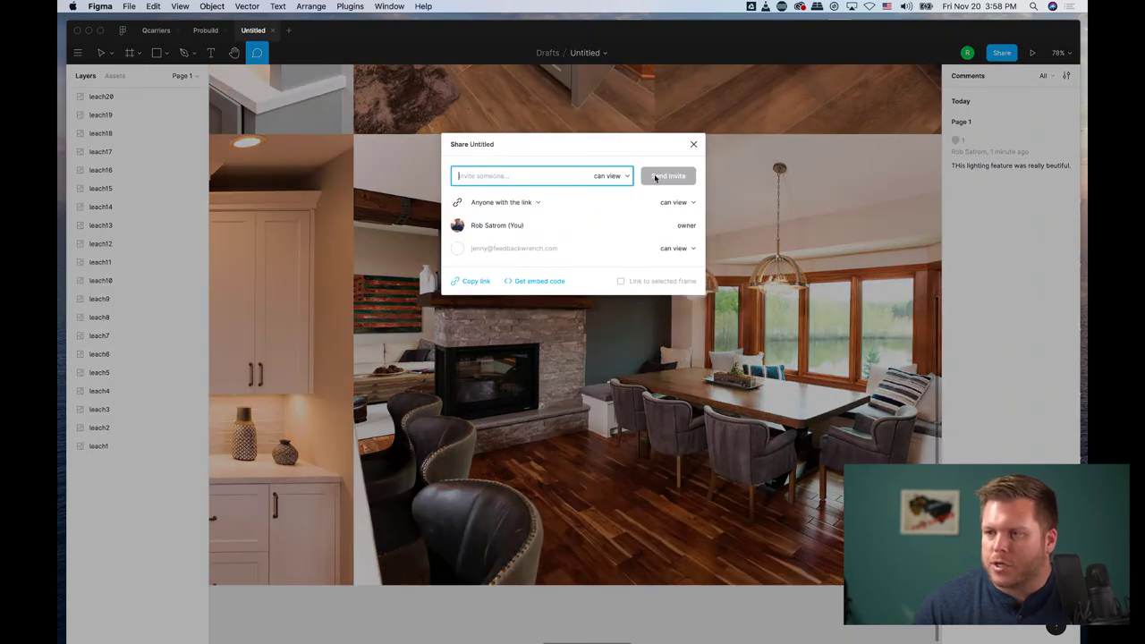
pyautogui.click(694, 144)
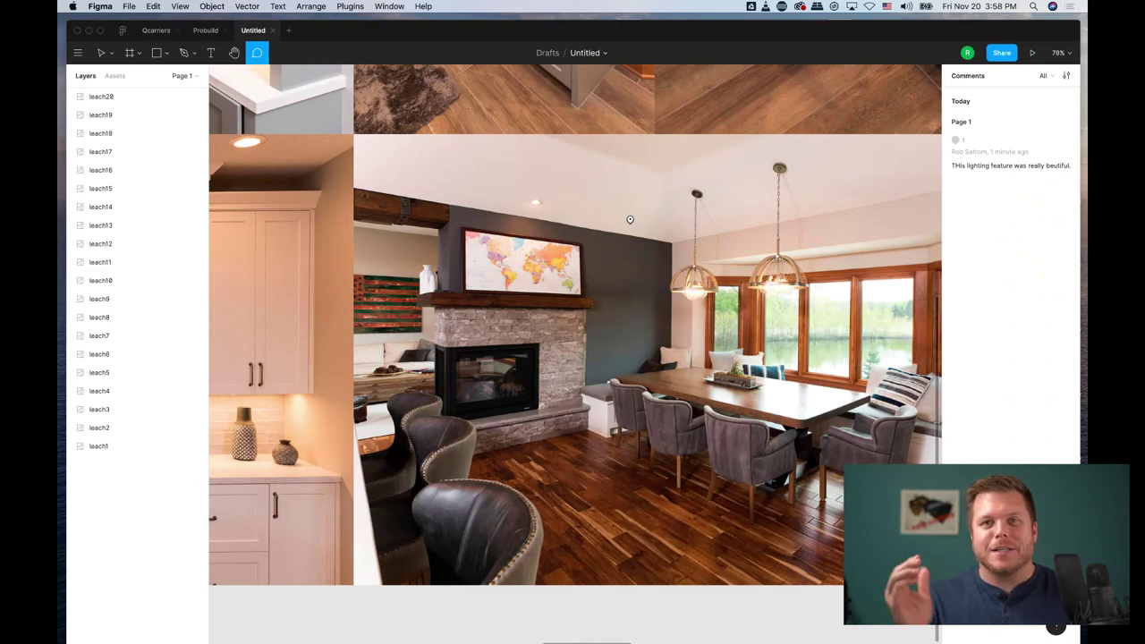